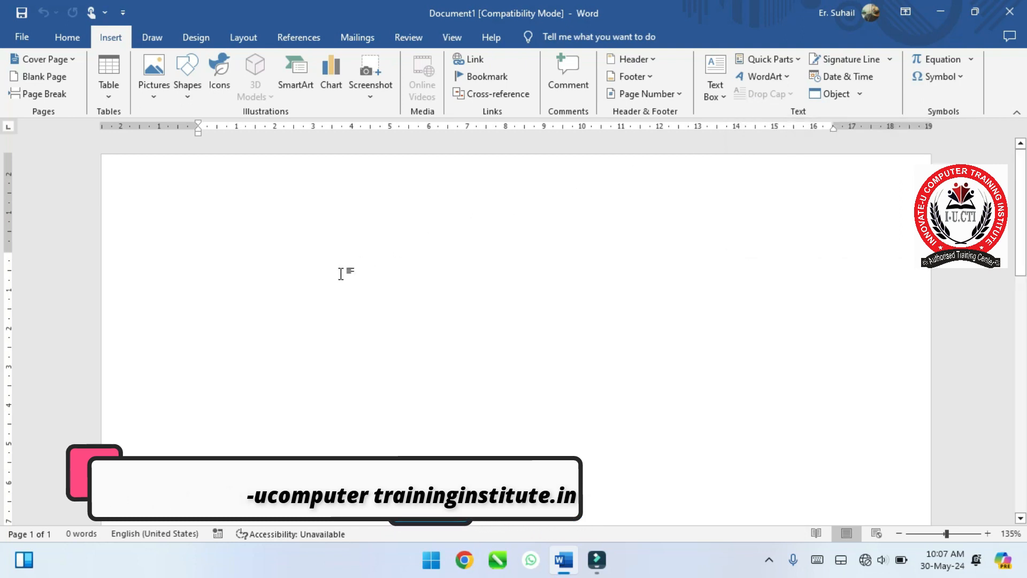
# Step: Fill the blank document with sample paragraphs generated by =rand()
pyautogui.write('=rand()')
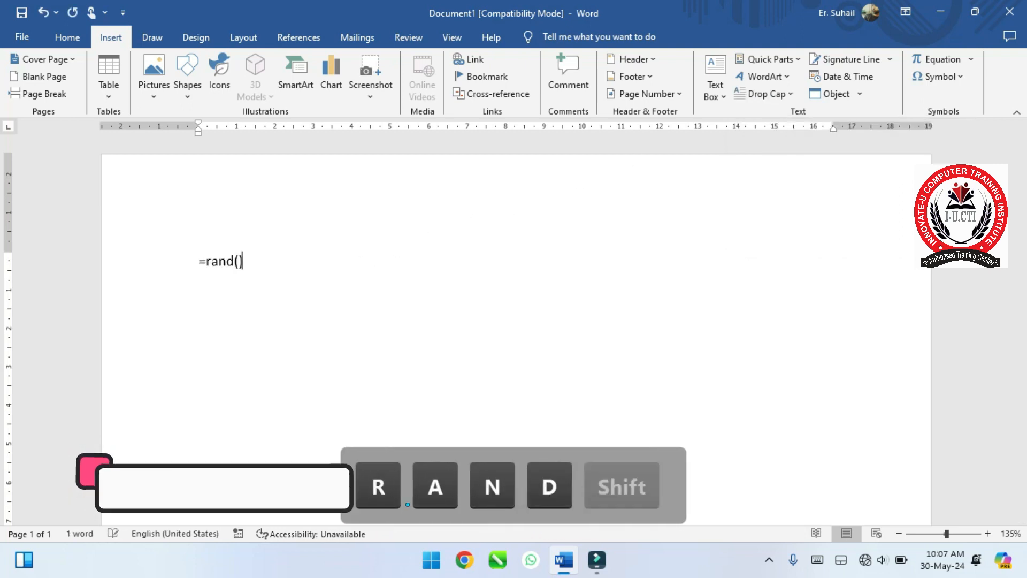
pyautogui.press('Return')
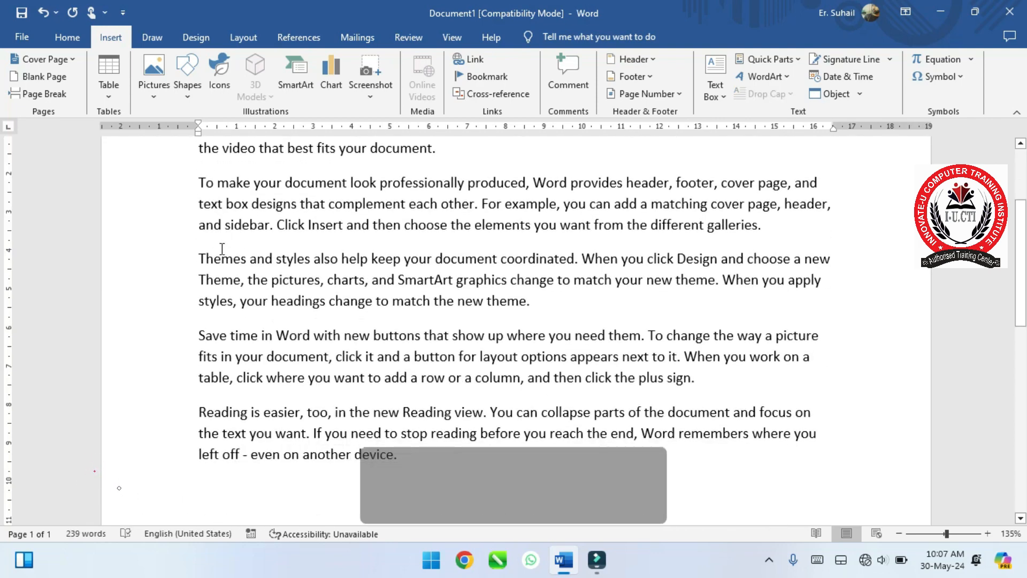
pyautogui.scroll(-6, 300, 275)
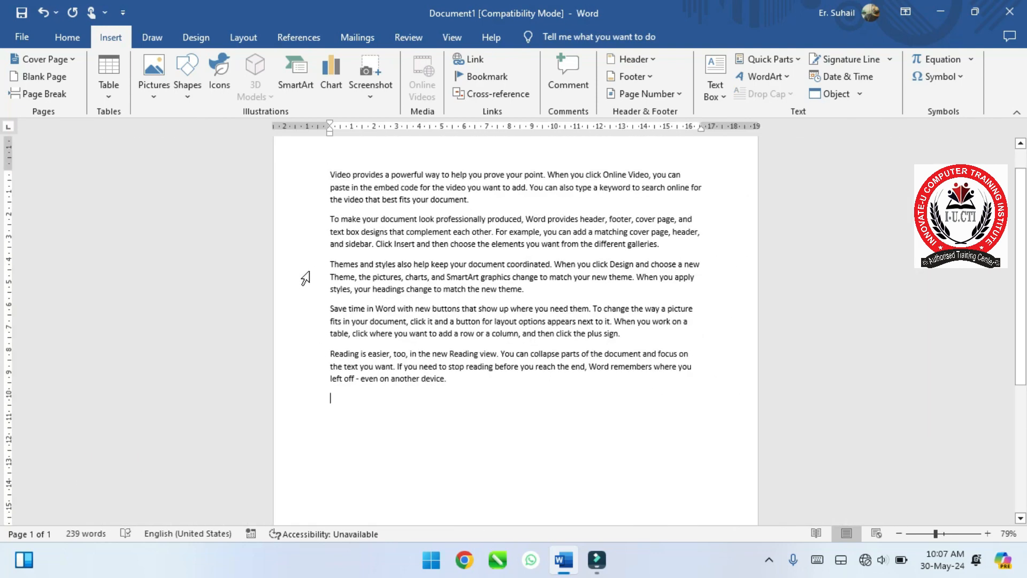
pyautogui.scroll(2, 309, 272)
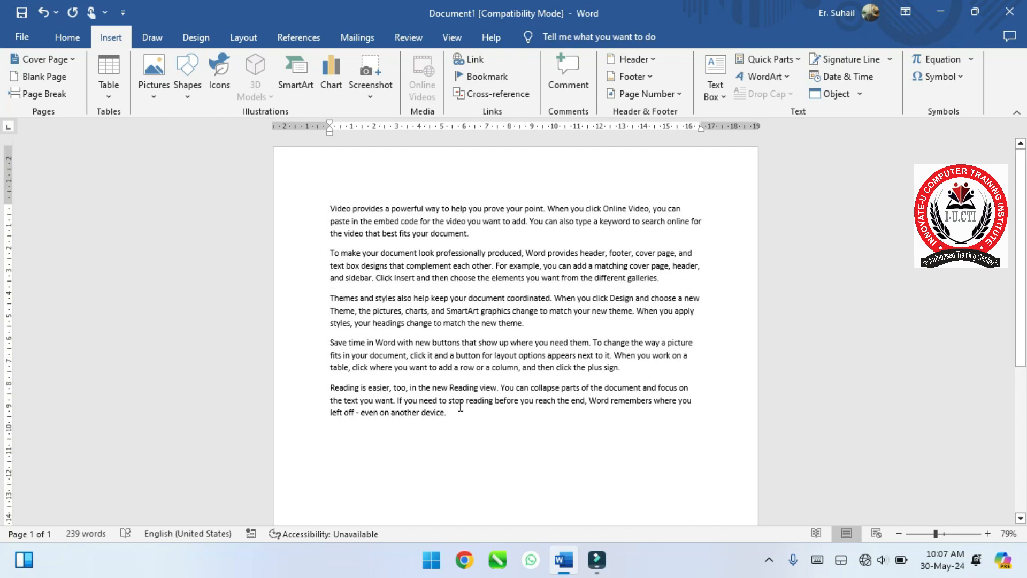
# Step: Select all the text and apply a Dropped drop cap with 6 lines to drop to the first paragraph
pyautogui.moveTo(463, 401); pyautogui.dragTo(358, 312)
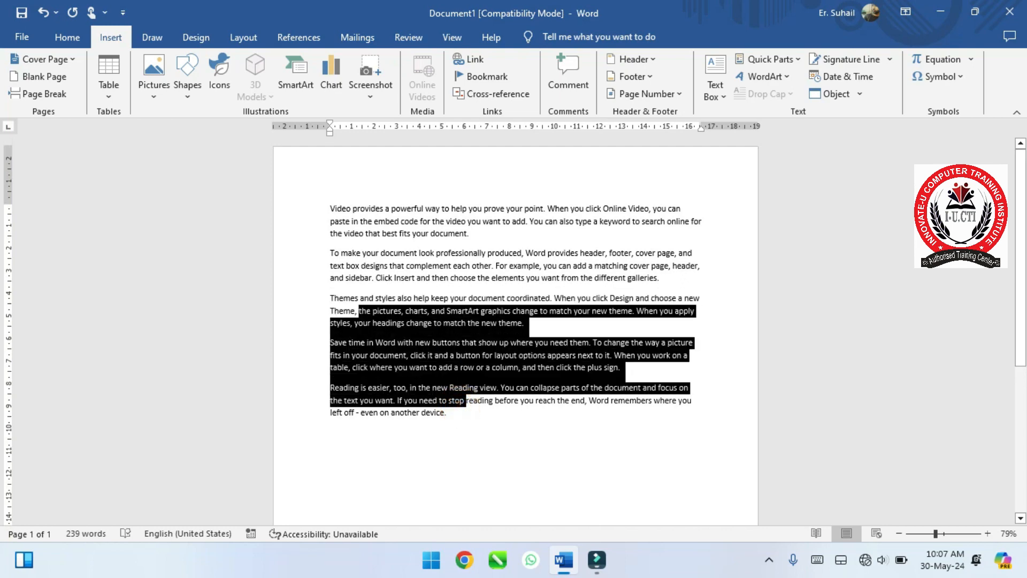
pyautogui.click(368, 310)
pyautogui.hotkey('ctrl', 'a')
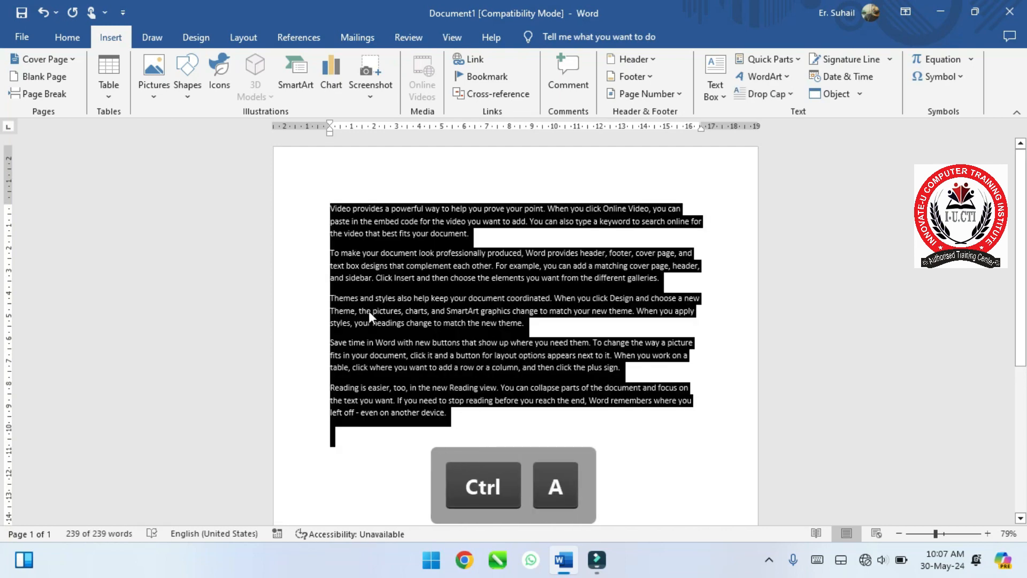
pyautogui.click(766, 97)
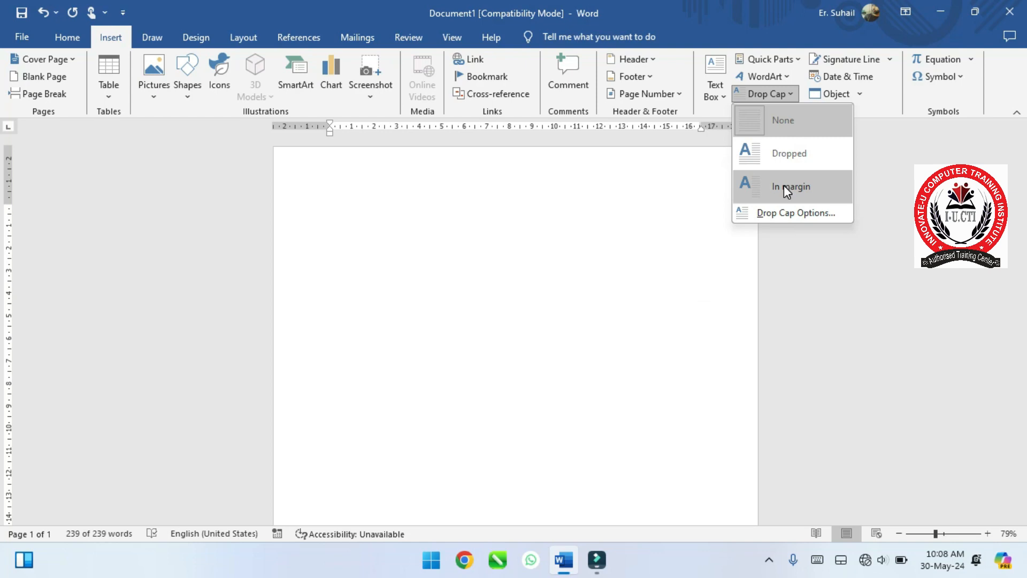
pyautogui.click(783, 213)
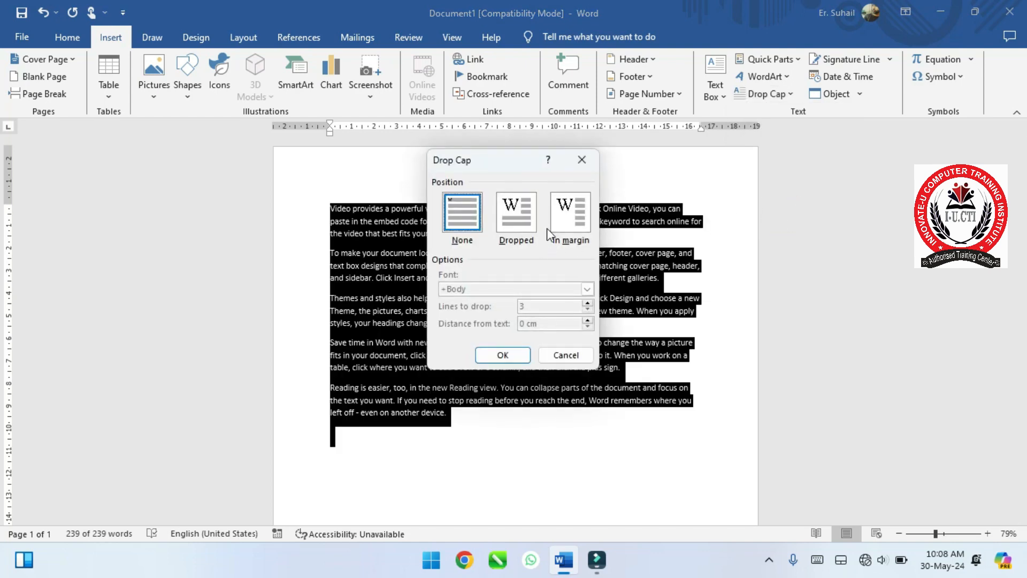
pyautogui.click(517, 226)
pyautogui.click(562, 228)
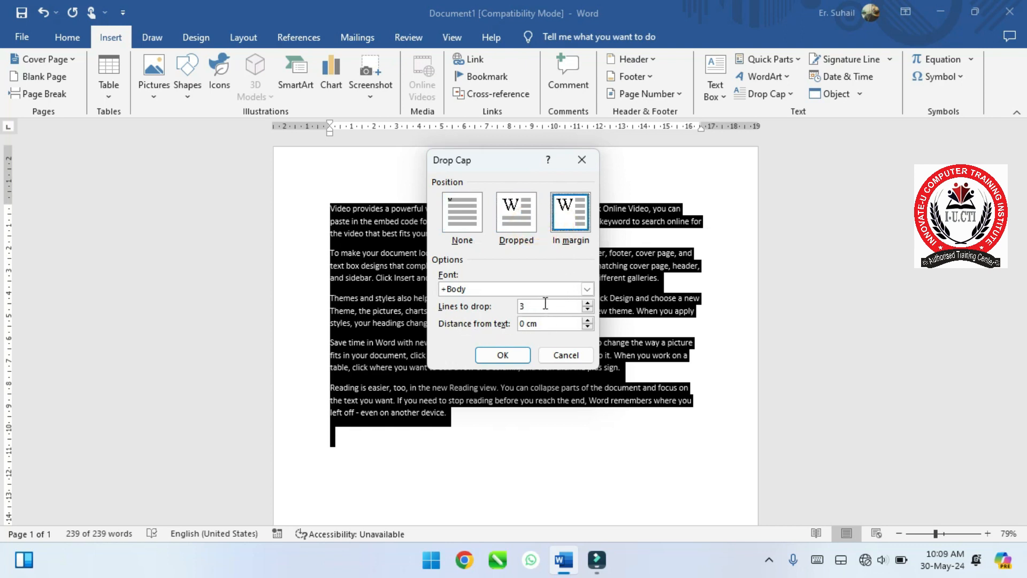
pyautogui.click(516, 235)
pyautogui.click(511, 216)
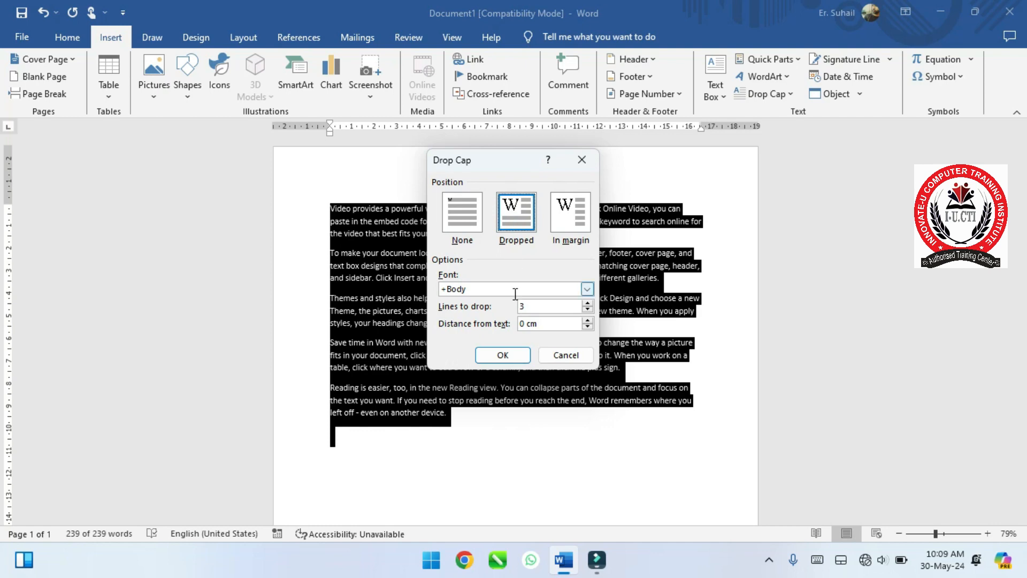
pyautogui.click(588, 303)
pyautogui.click(587, 302)
pyautogui.click(518, 355)
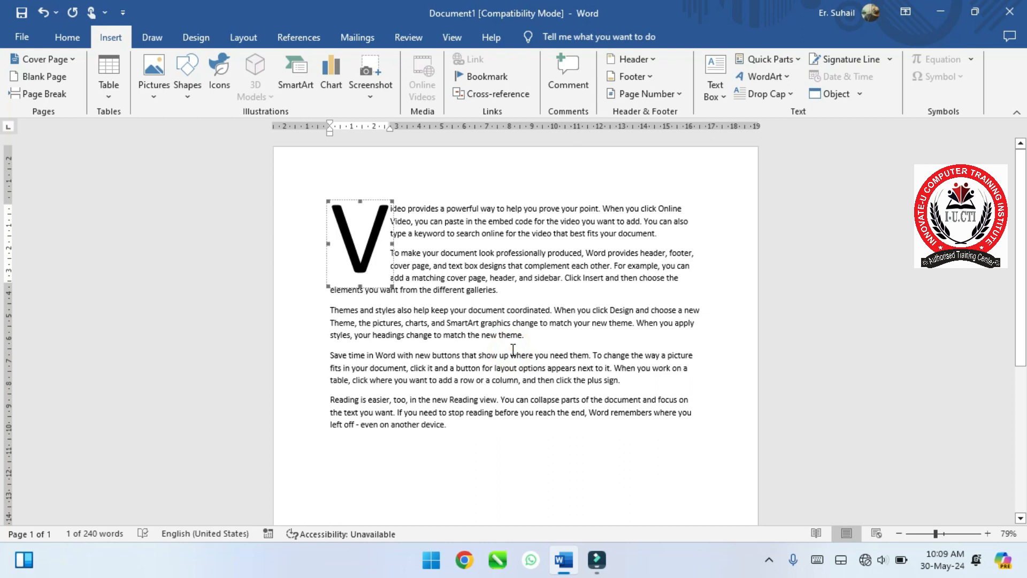
pyautogui.click(513, 350)
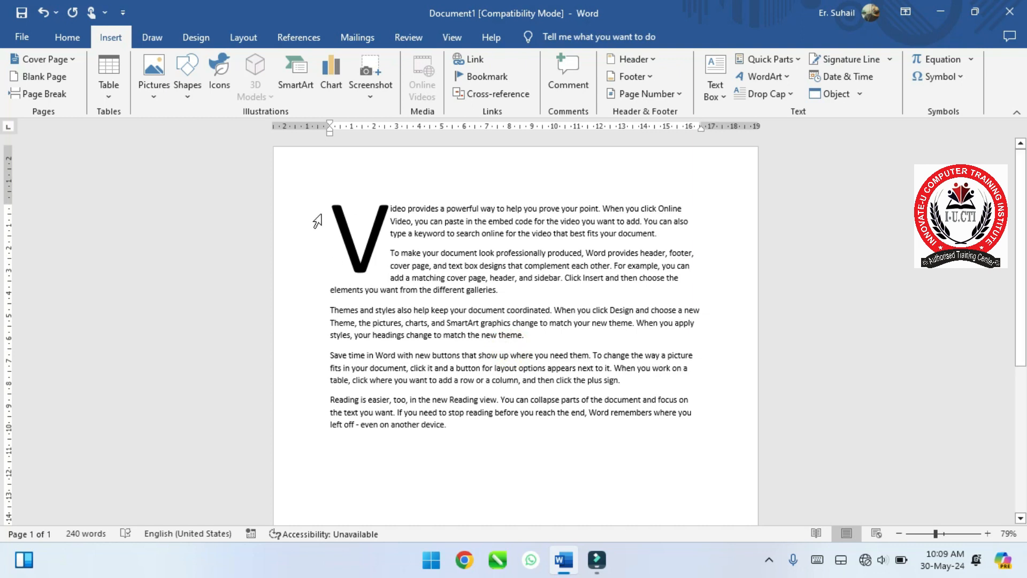
# Step: Enlarge the first paragraph's drop cap by increasing its number of lines to drop
pyautogui.click(377, 229)
pyautogui.click(780, 93)
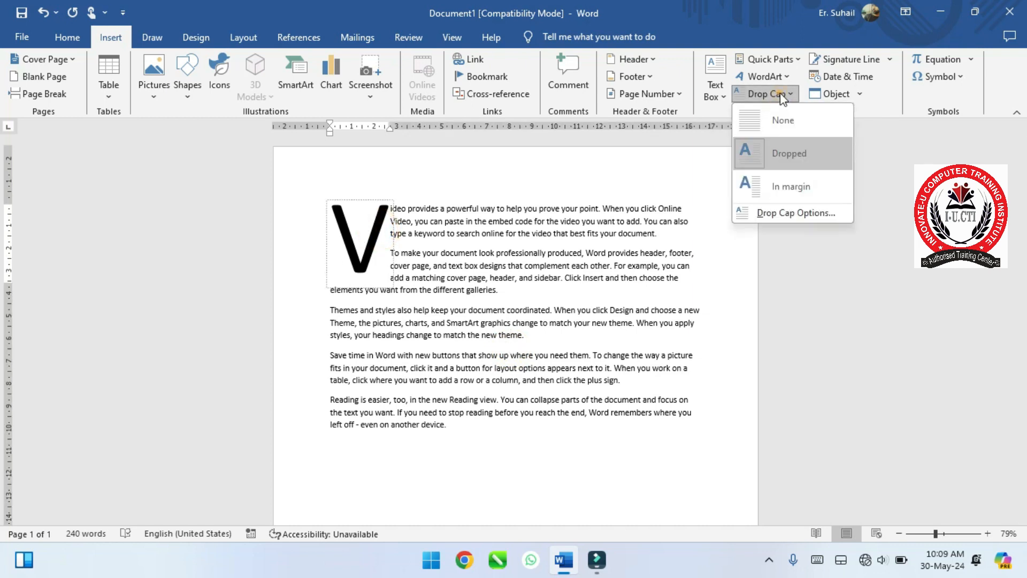
pyautogui.click(774, 215)
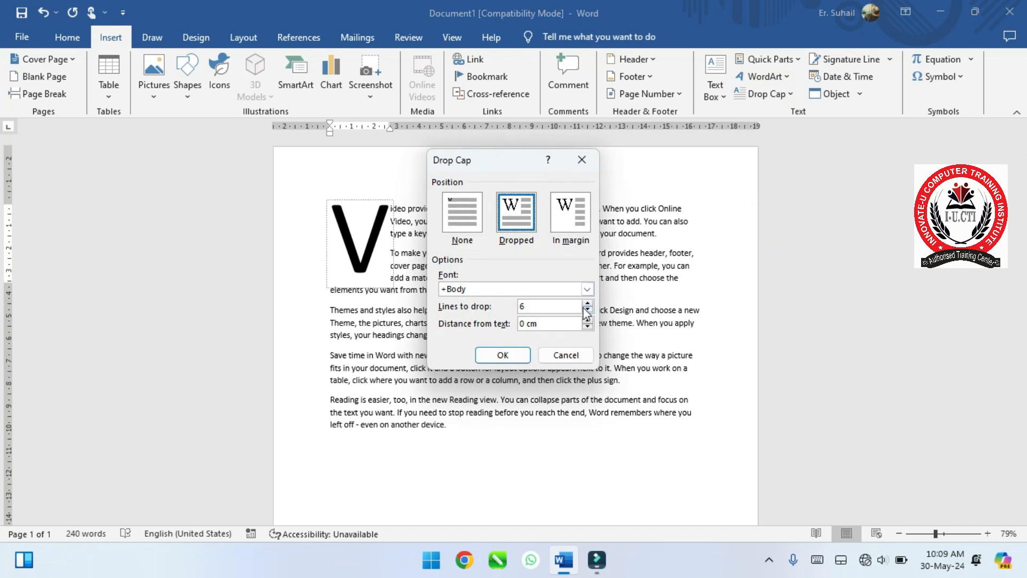
pyautogui.click(587, 303)
pyautogui.click(588, 304)
pyautogui.click(483, 357)
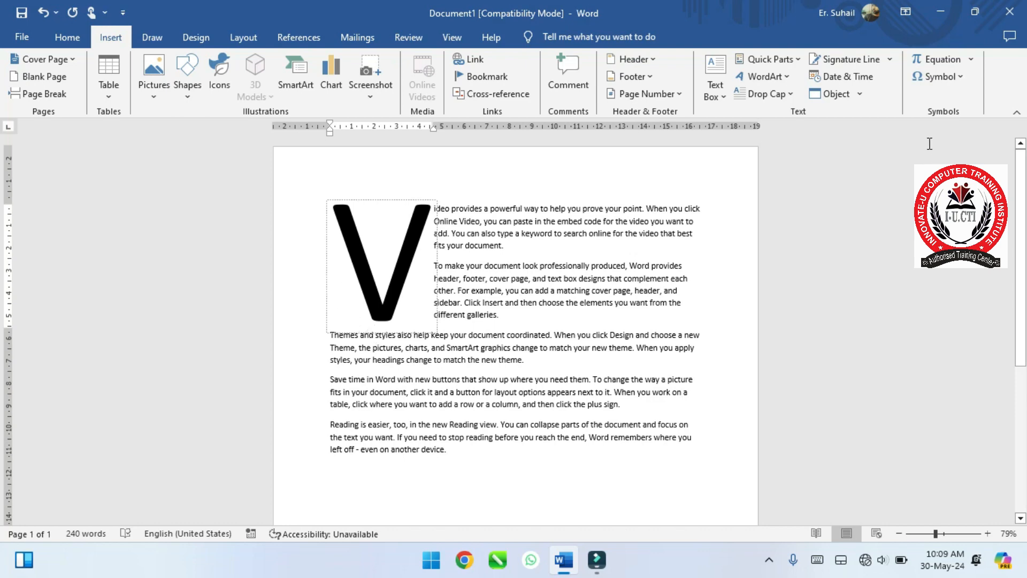
# Step: Remove the drop cap from the first paragraph and place the cursor below the last paragraph
pyautogui.click(785, 96)
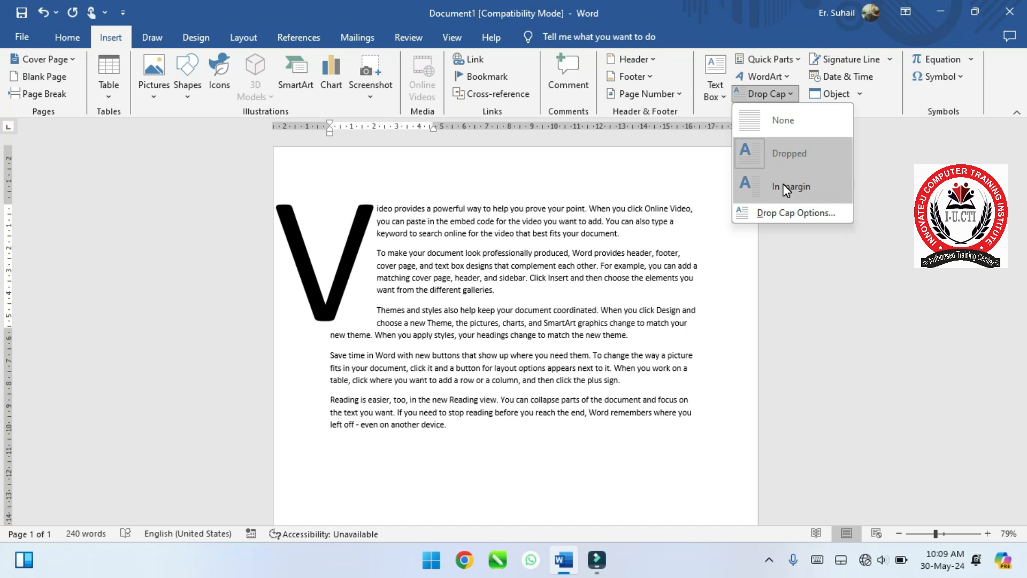
pyautogui.click(789, 127)
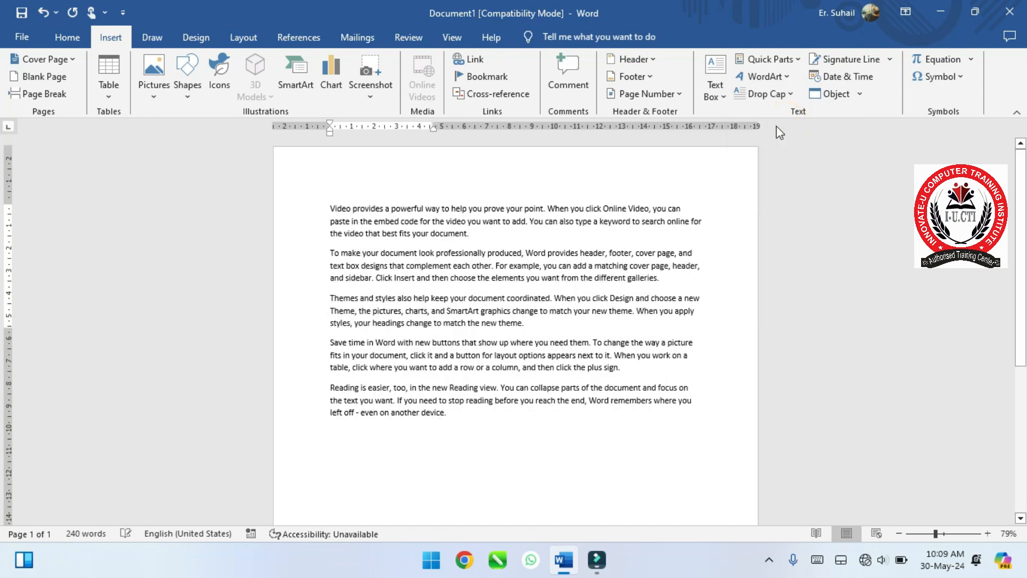
pyautogui.click(465, 430)
# Step: Insert a signature line below the last paragraph with the suggested signer's name and the title AEE PDD
pyautogui.keyDown('ctrl'); pyautogui.scroll(8, 464, 431); pyautogui.keyUp('ctrl')
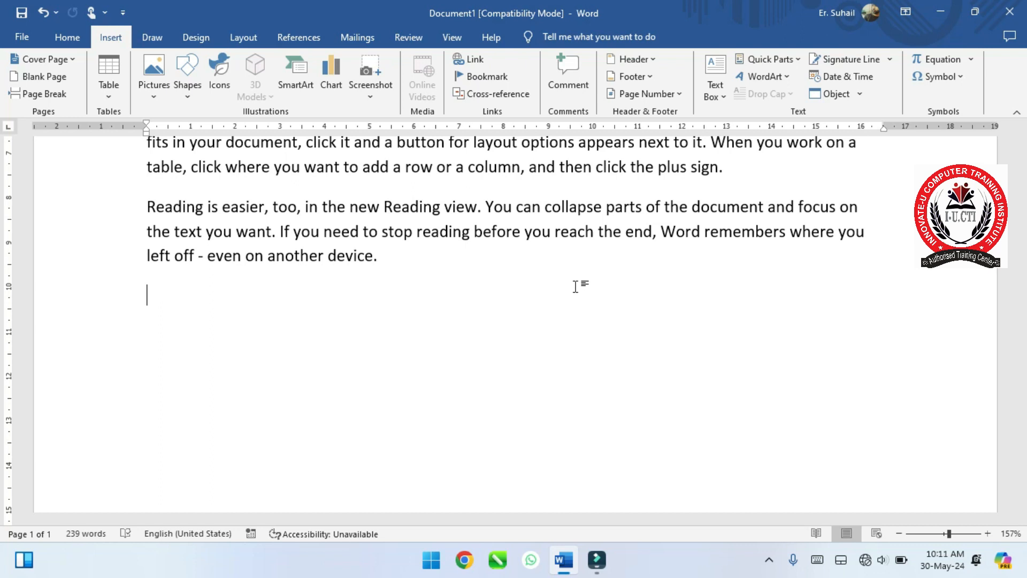
pyautogui.click(835, 64)
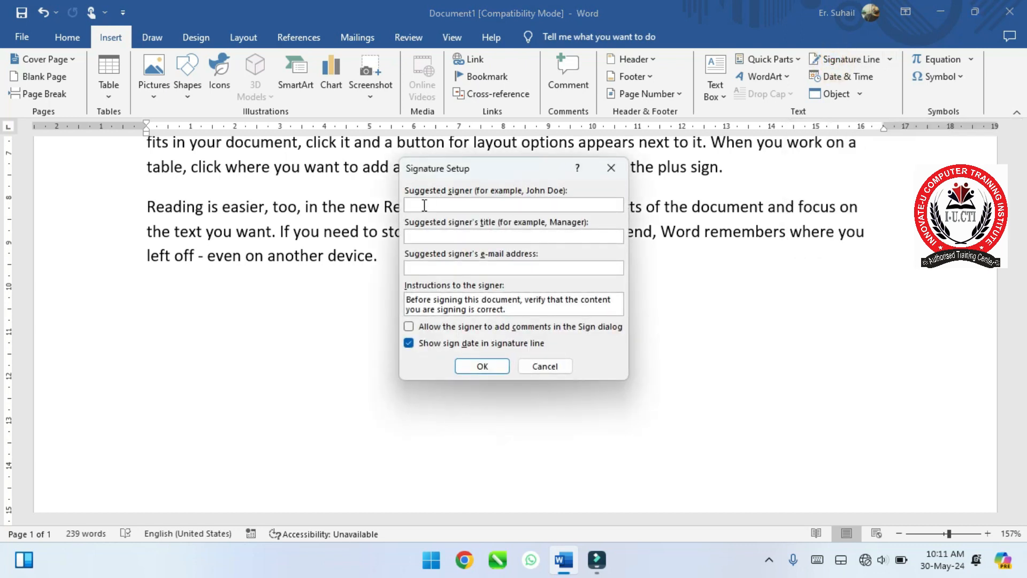
pyautogui.click(507, 204)
pyautogui.write('Er.Su')
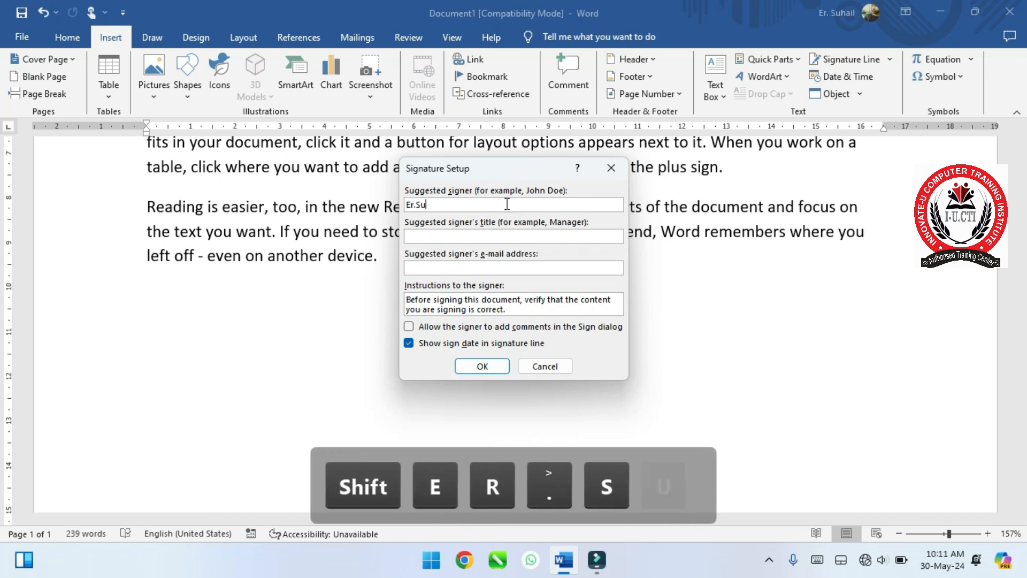
pyautogui.write('haib')
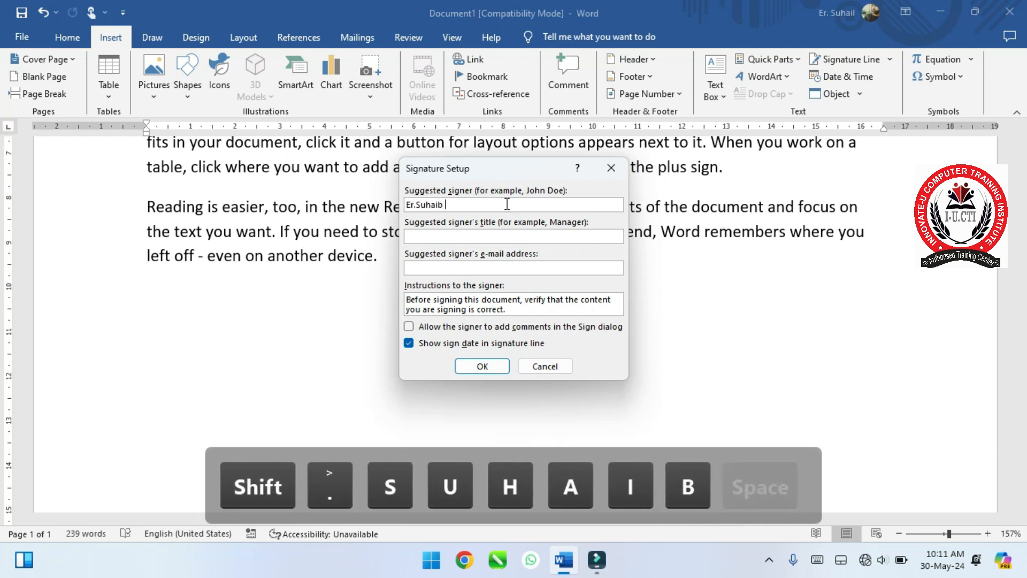
pyautogui.click(477, 237)
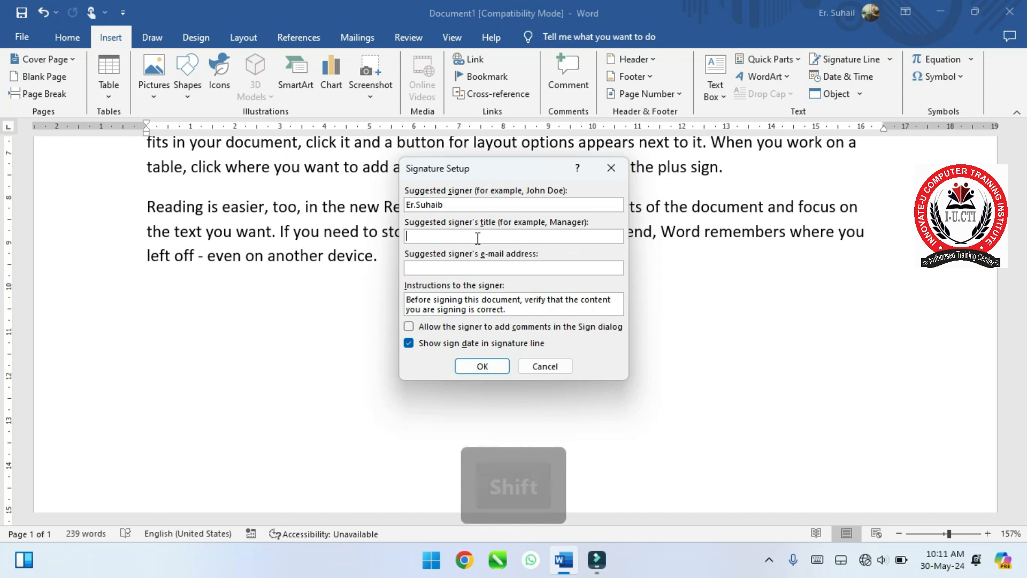
pyautogui.write('AEE ')
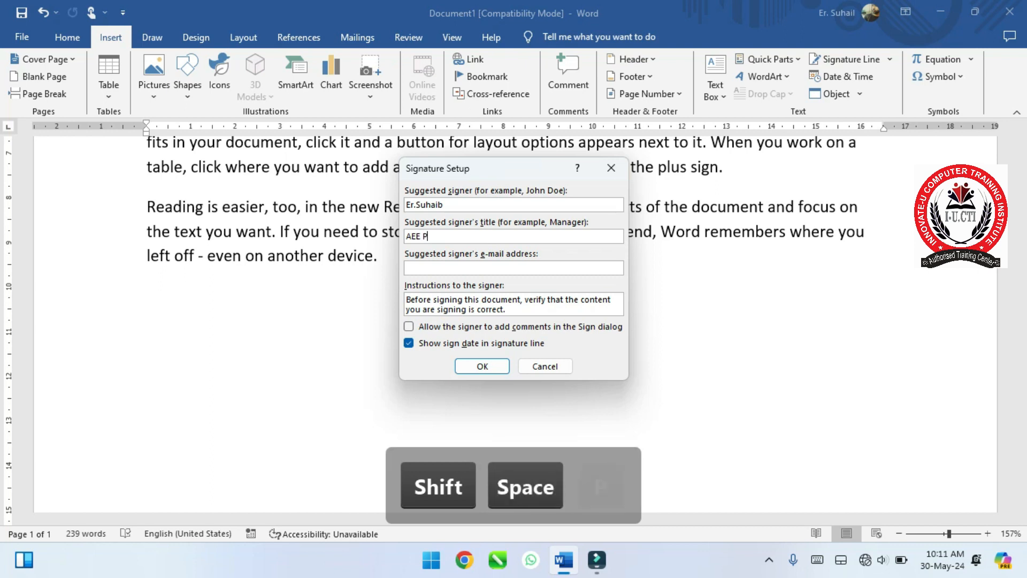
pyautogui.write('PDD')
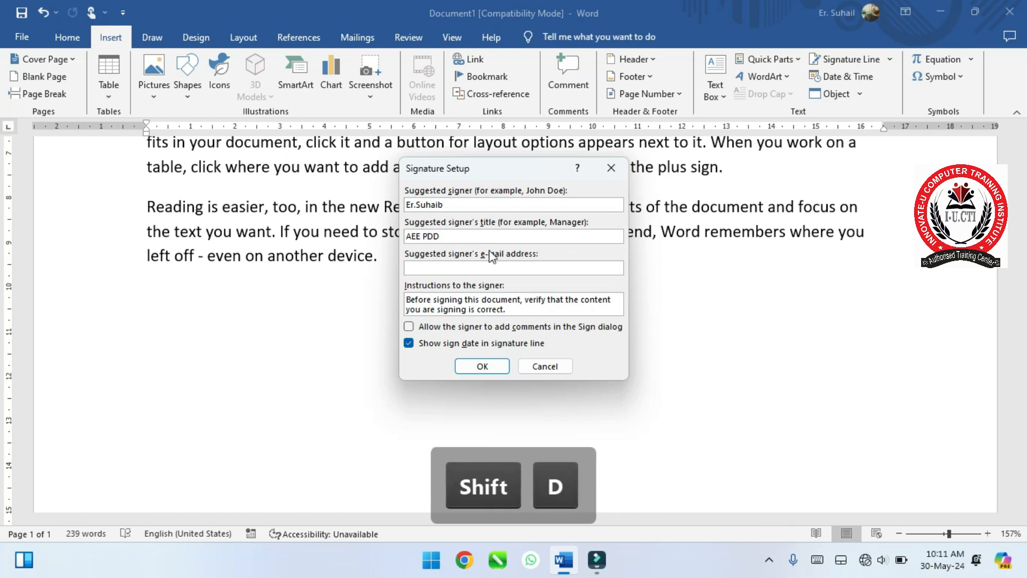
pyautogui.click(482, 366)
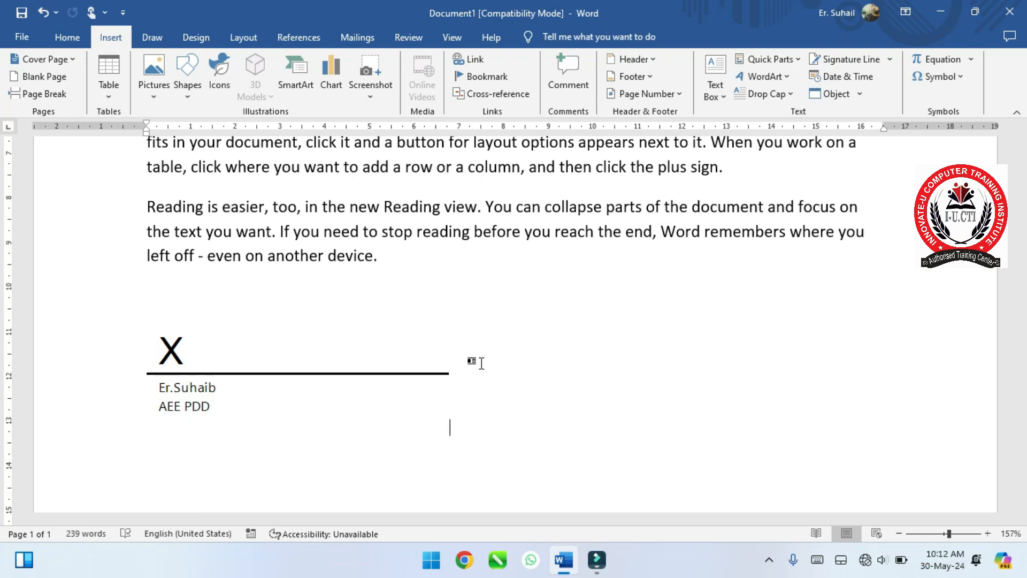
# Step: Delete the entire document content, including the sample text and signature line
pyautogui.hotkey('ctrl', 'a')
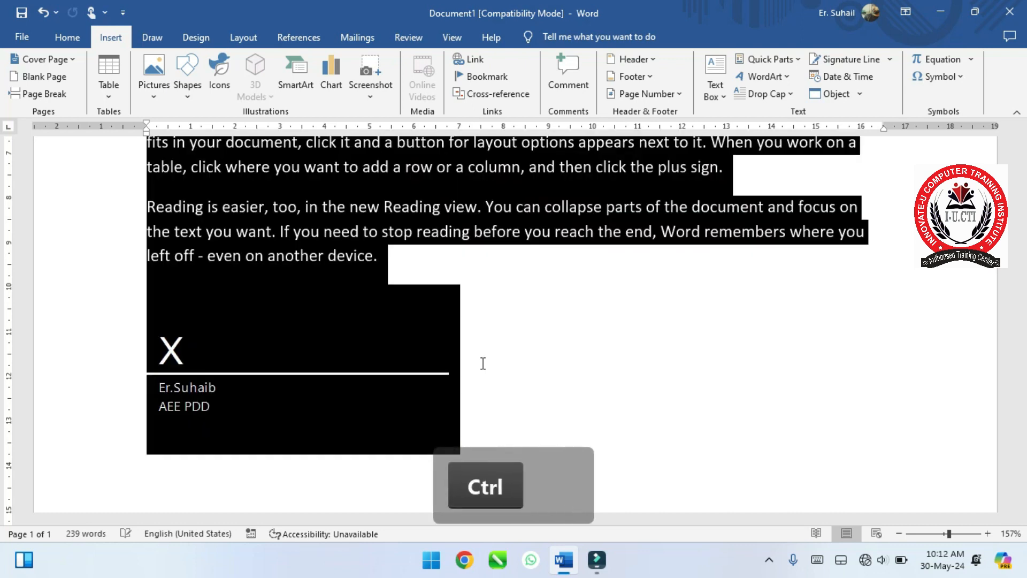
pyautogui.press('BackSpace')
pyautogui.scroll(-4, 481, 365)
pyautogui.scroll(-5, 481, 365)
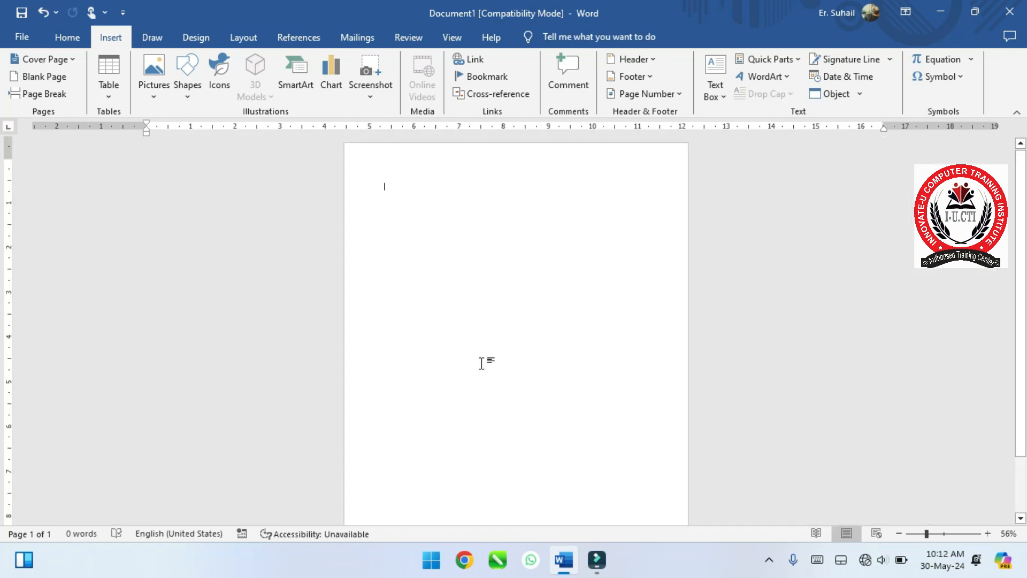
pyautogui.scroll(10, 543, 264)
pyautogui.scroll(-4, 544, 264)
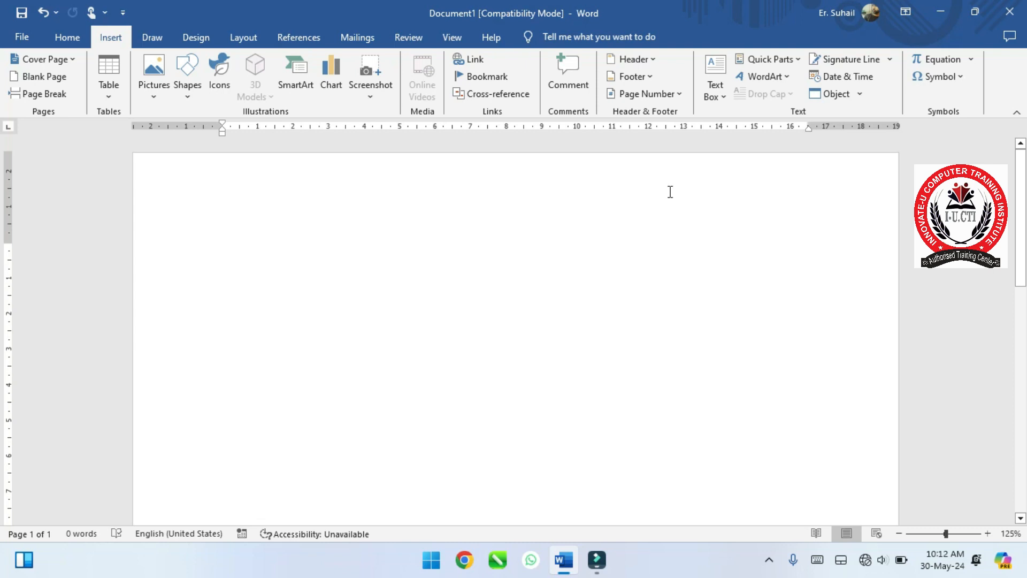
# Step: Insert the current date and time in the 5/30/2024 10:12:53 AM format, then clear the document
pyautogui.click(863, 77)
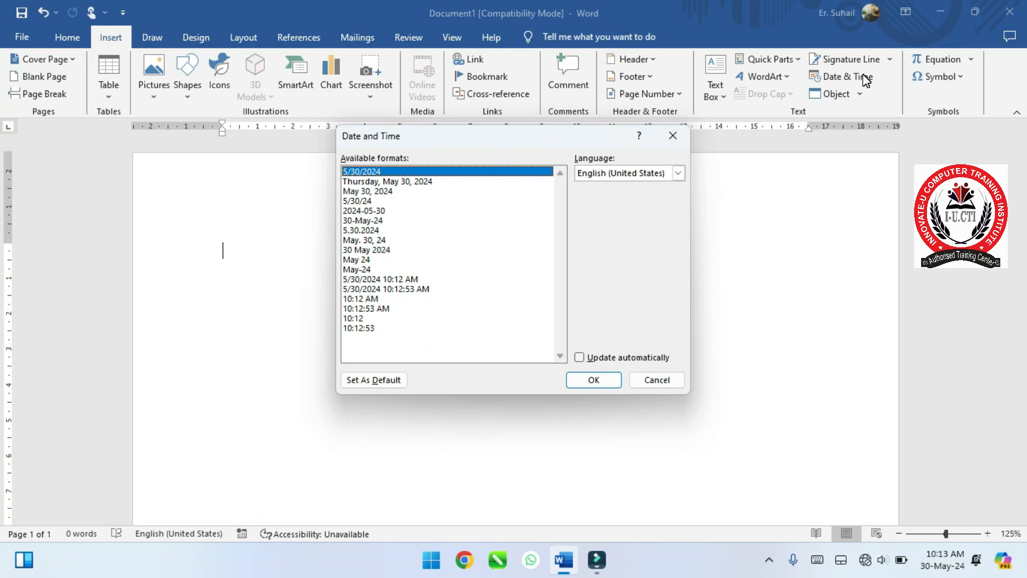
pyautogui.click(398, 299)
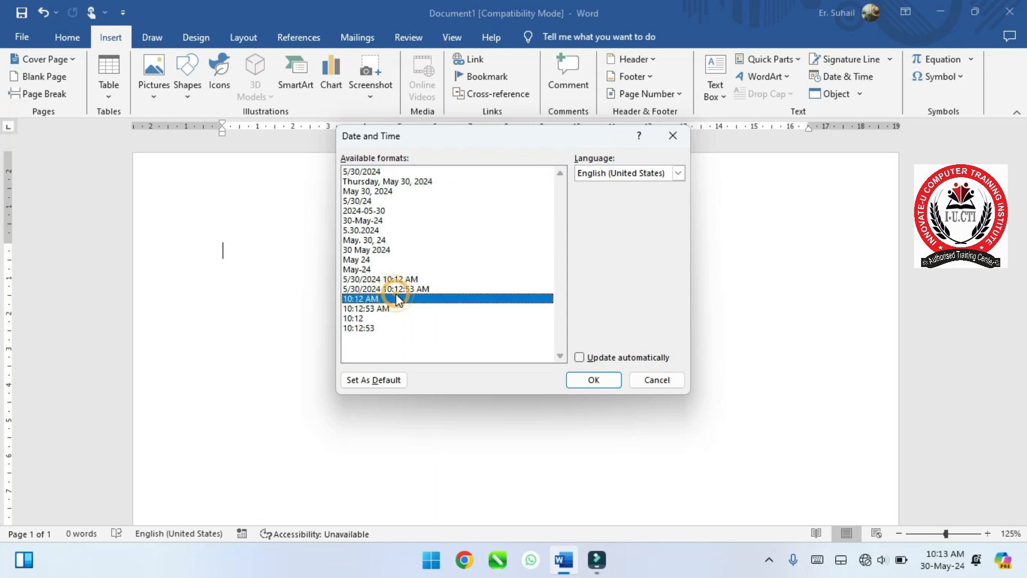
pyautogui.click(396, 289)
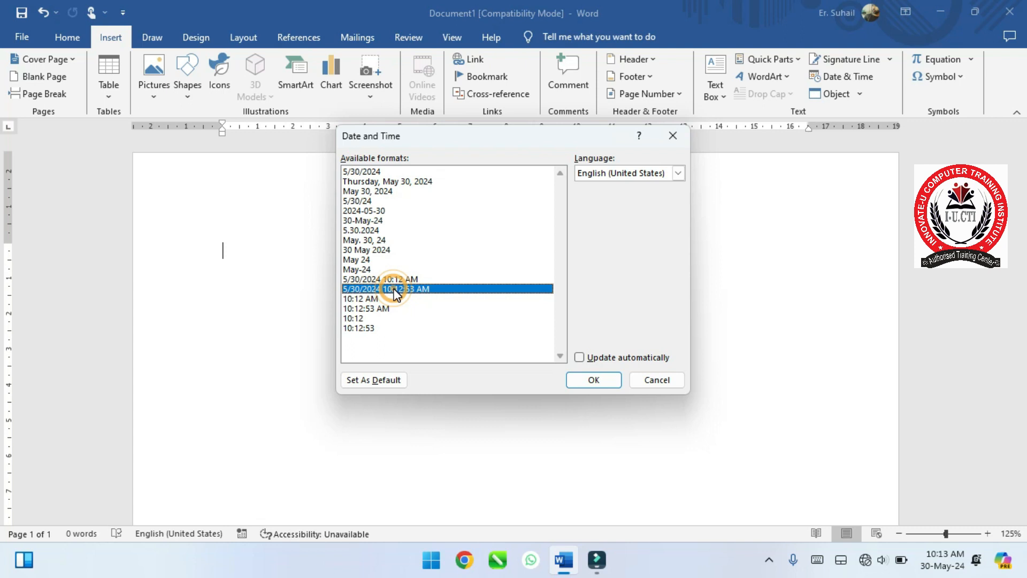
pyautogui.click(585, 381)
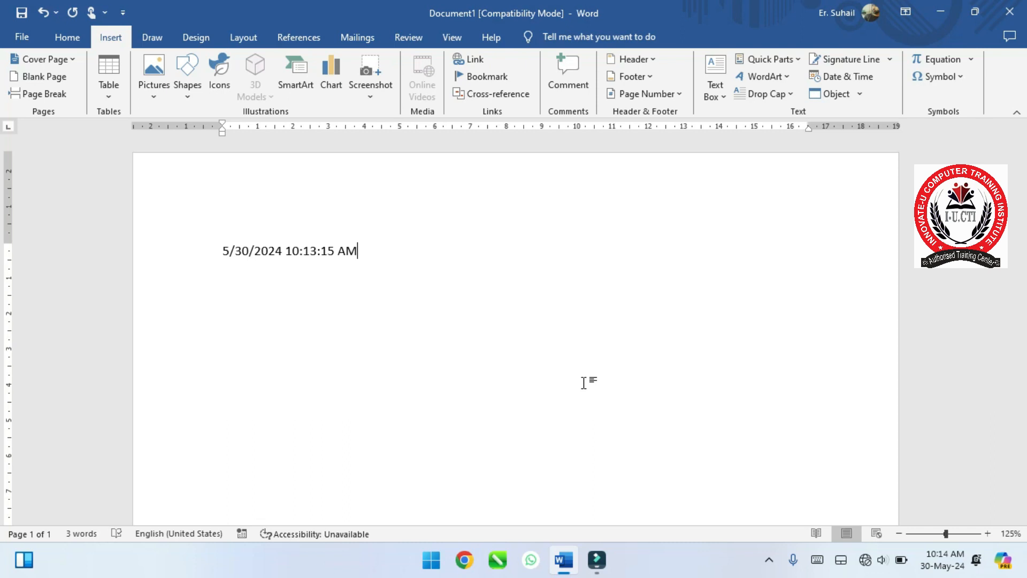
pyautogui.hotkey('ctrl', 'a')
pyautogui.press('BackSpace')
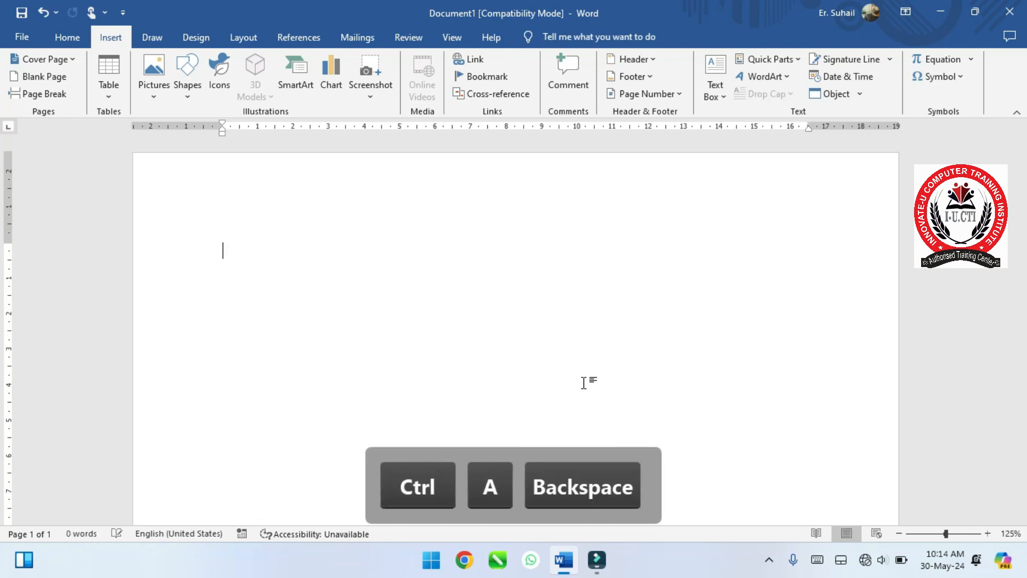
# Step: Insert an automatically updating date and time in the 5/30/2024 10:14:07 AM format, then clear the document
pyautogui.click(844, 70)
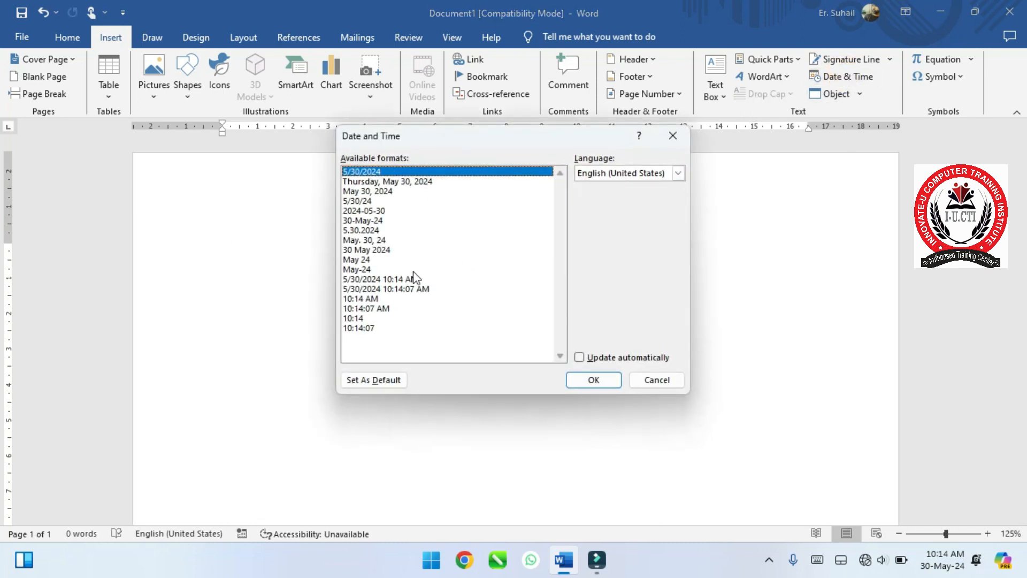
pyautogui.click(406, 289)
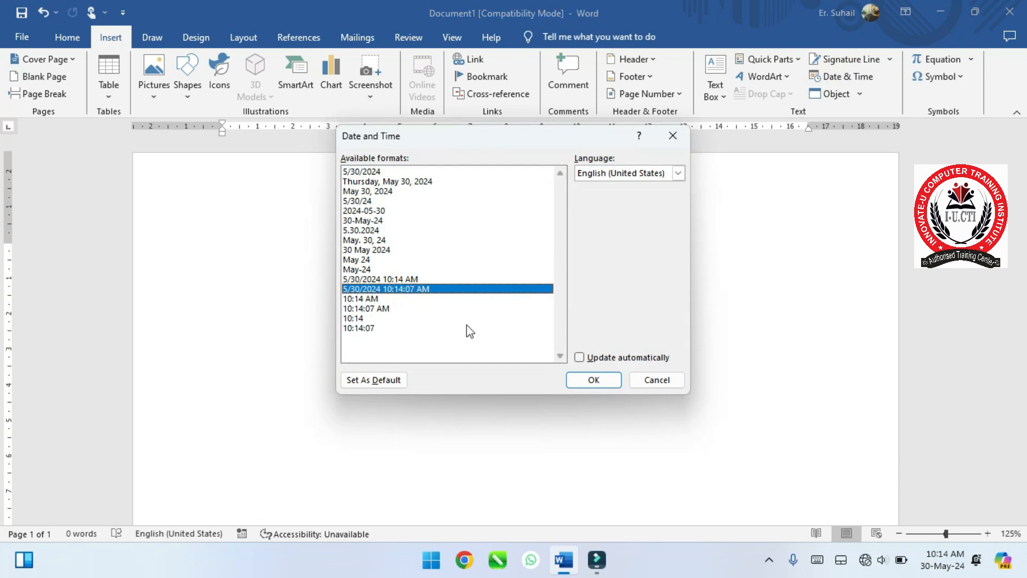
pyautogui.click(613, 364)
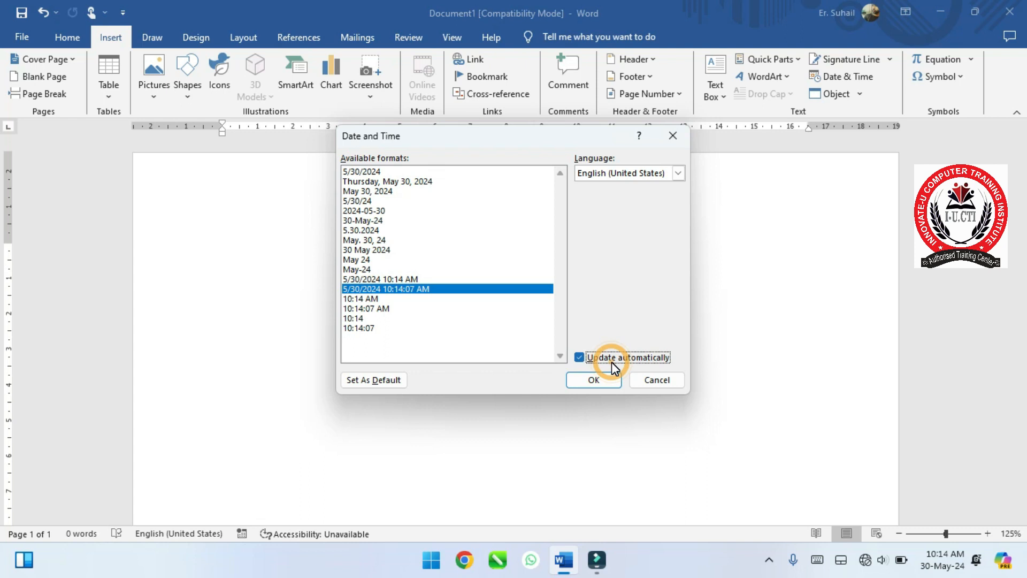
pyautogui.click(614, 381)
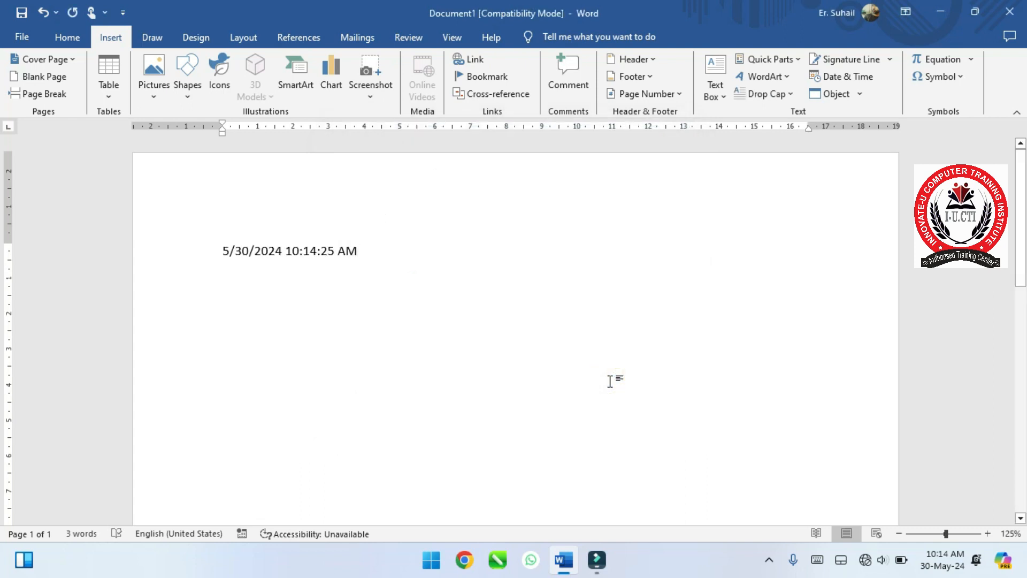
pyautogui.hotkey('ctrl', 'a')
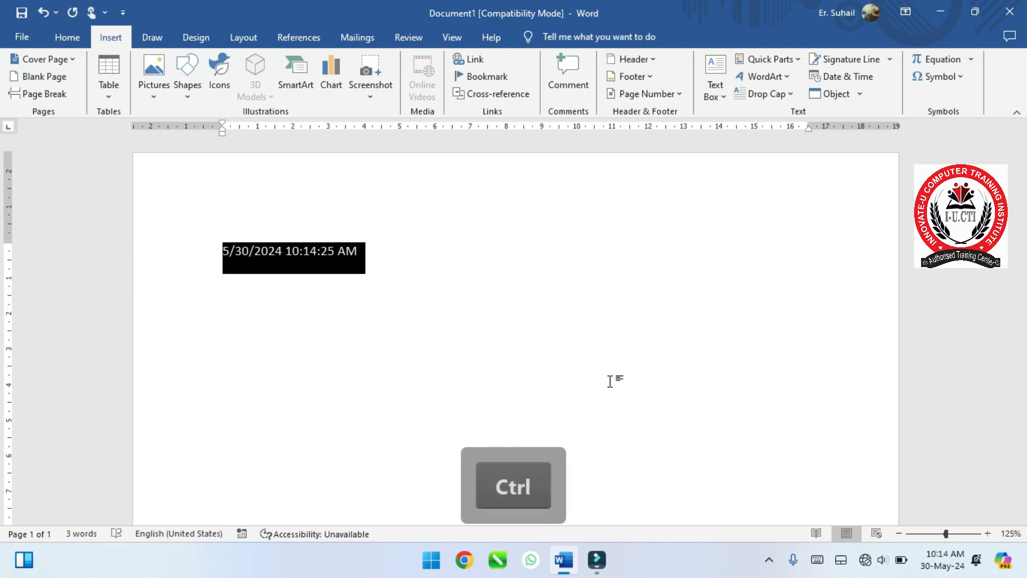
pyautogui.press('BackSpace')
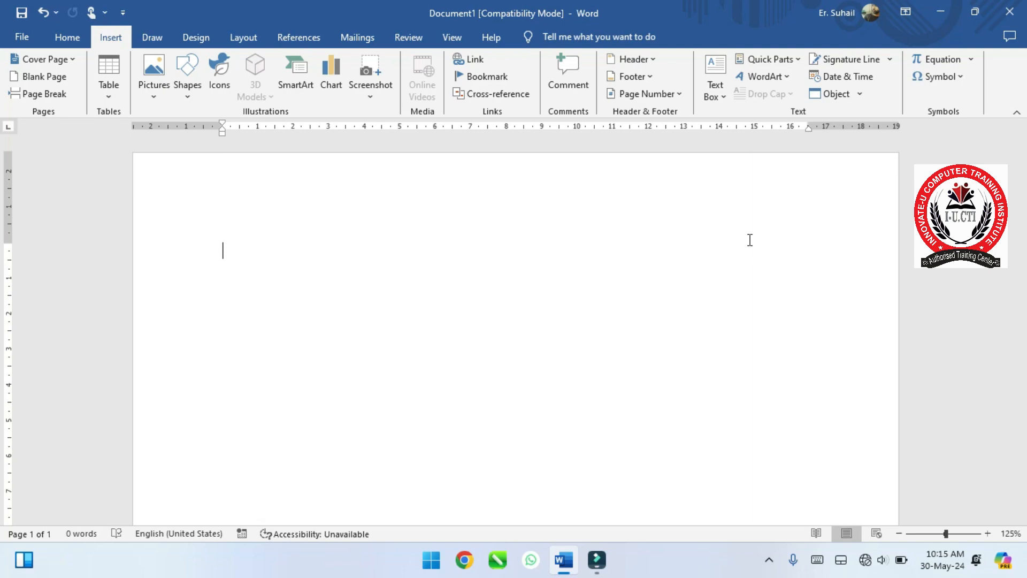
# Step: Generate sample paragraphs with =rand() and insert a new Paintbrush Picture object below them
pyautogui.write('=rand()')
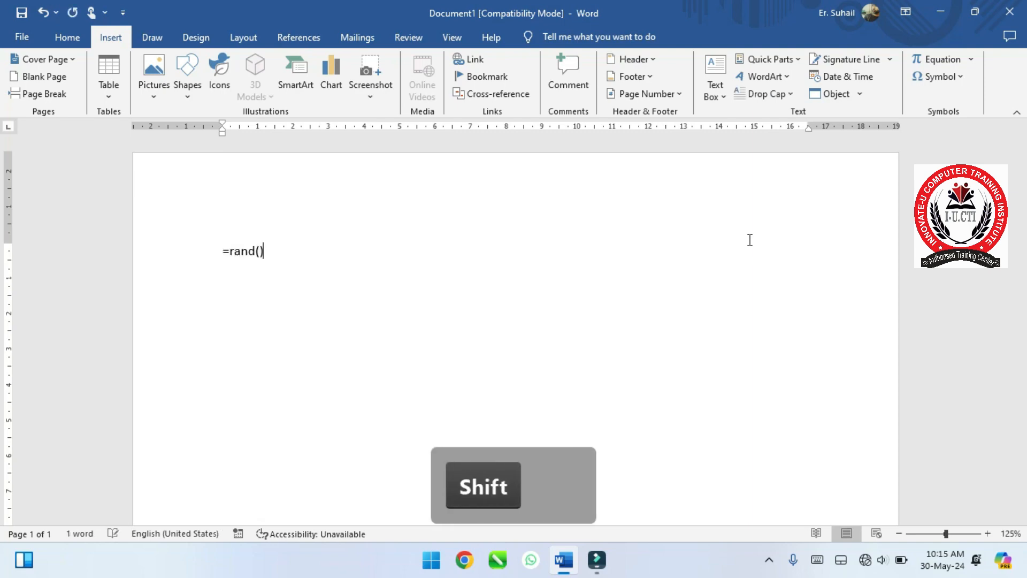
pyautogui.press('Return')
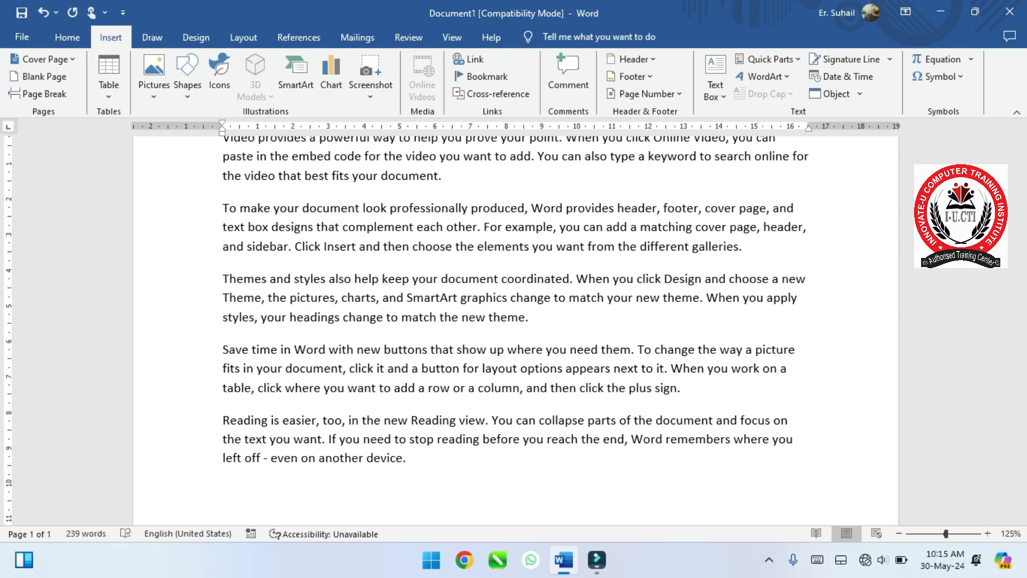
pyautogui.click(821, 97)
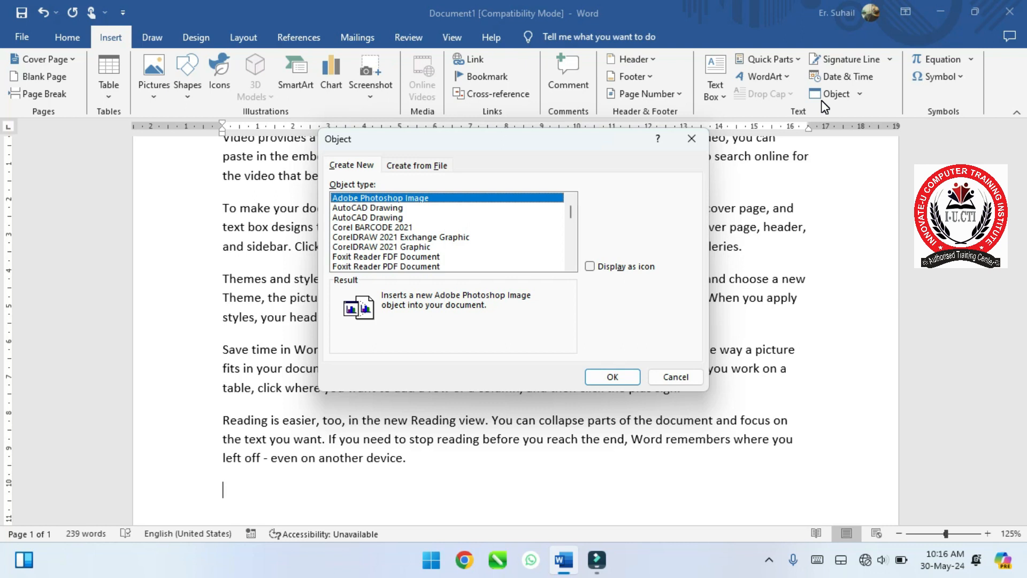
pyautogui.click(437, 258)
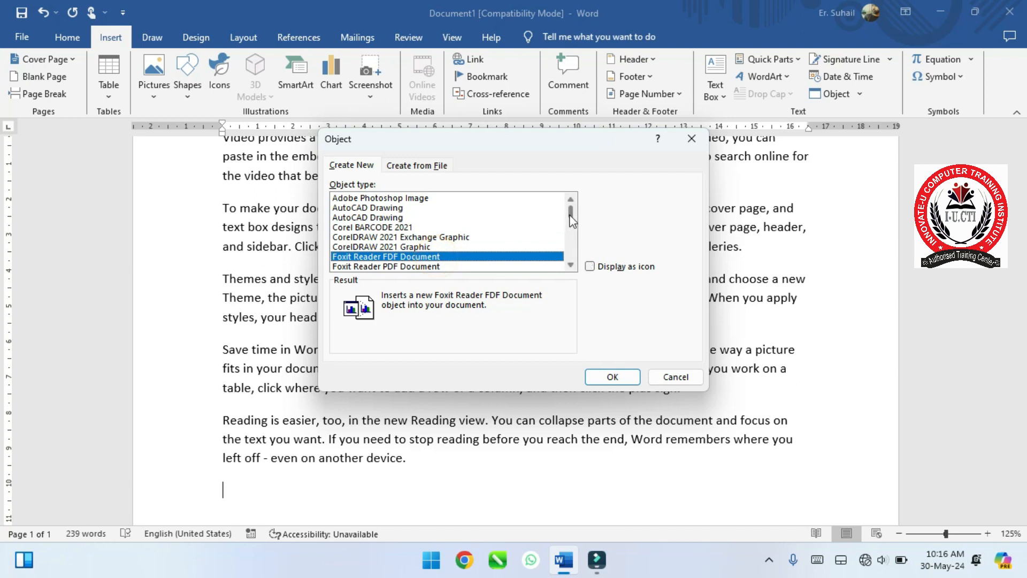
pyautogui.moveTo(572, 219); pyautogui.dragTo(576, 267)
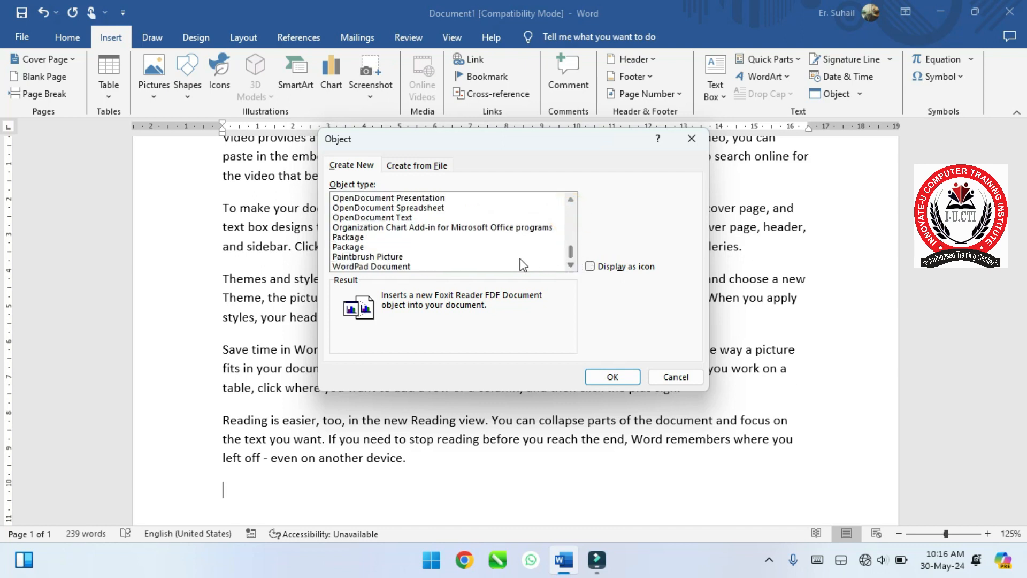
pyautogui.click(415, 257)
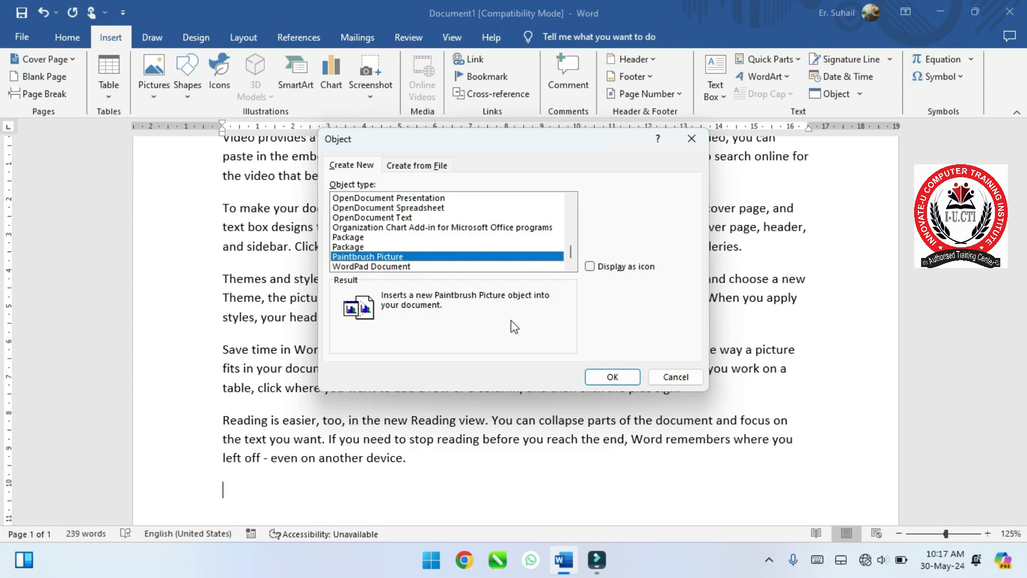
pyautogui.click(595, 377)
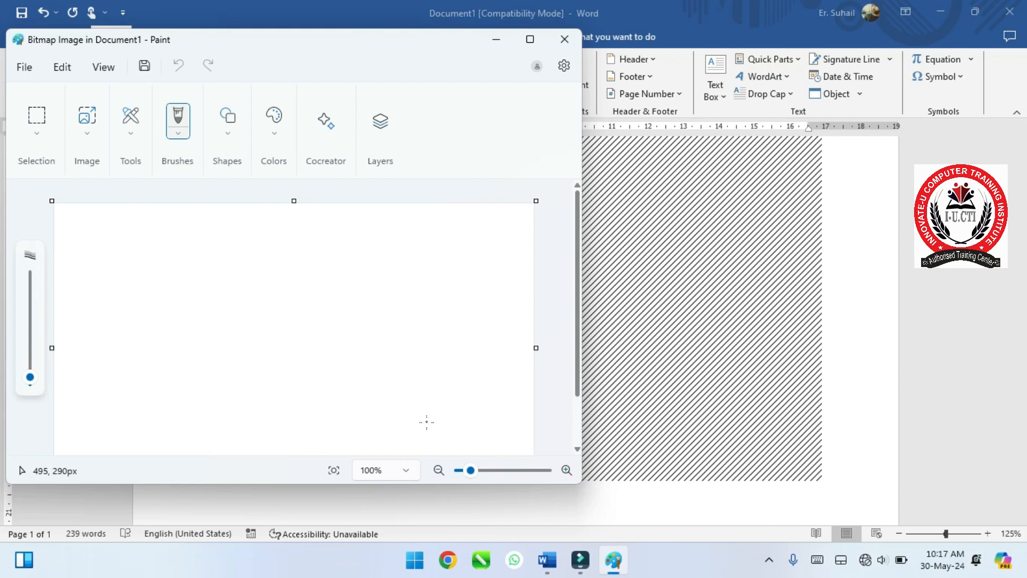
# Step: Draw a rounded rectangular callout about 508 × 245 px on the Paint canvas, with a light pink outline and dark gray fill
pyautogui.click(537, 41)
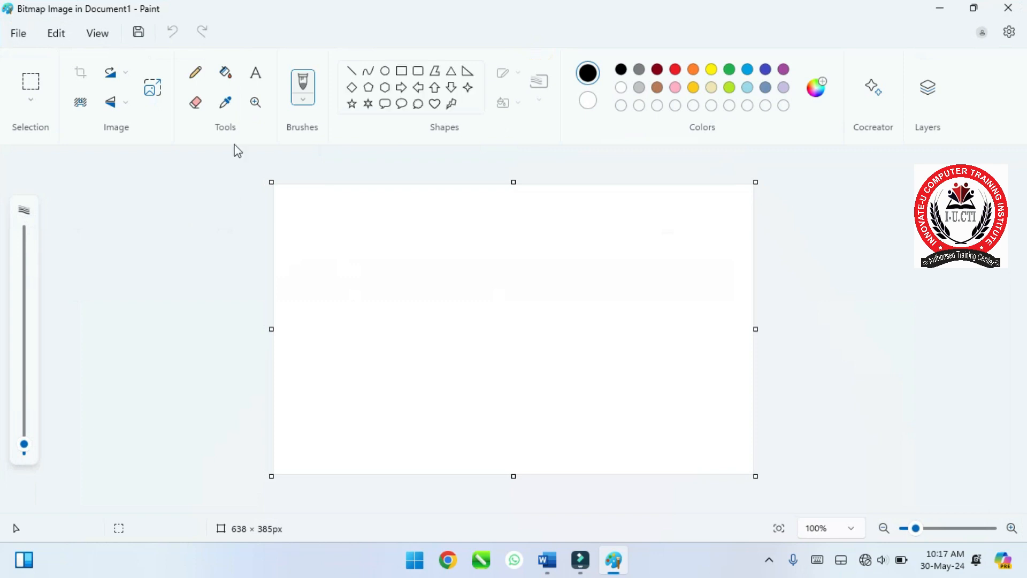
pyautogui.click(385, 106)
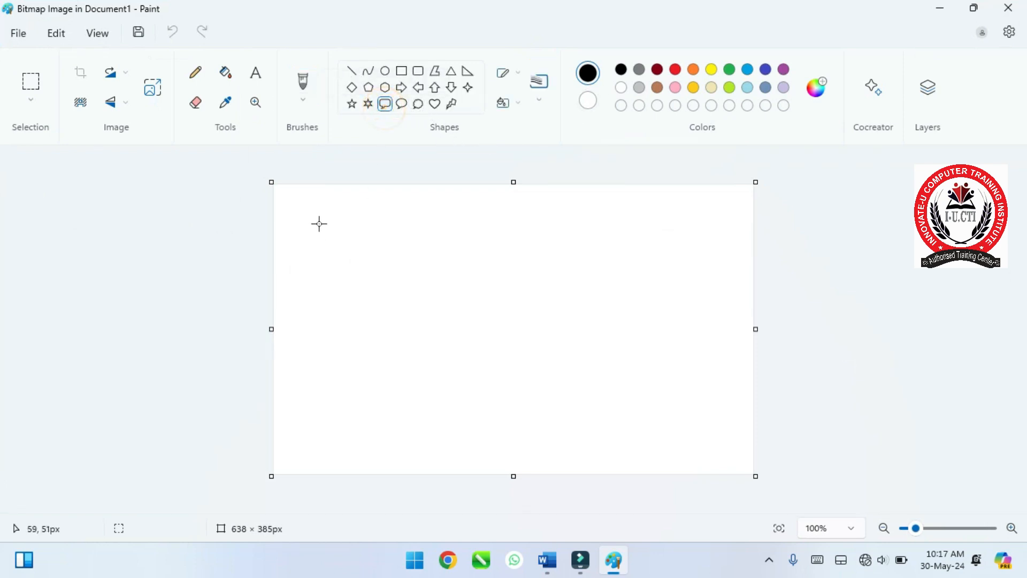
pyautogui.moveTo(317, 222)
pyautogui.mouseDown()
pyautogui.moveTo(436, 307)
pyautogui.moveTo(700, 407)
pyautogui.mouseUp()
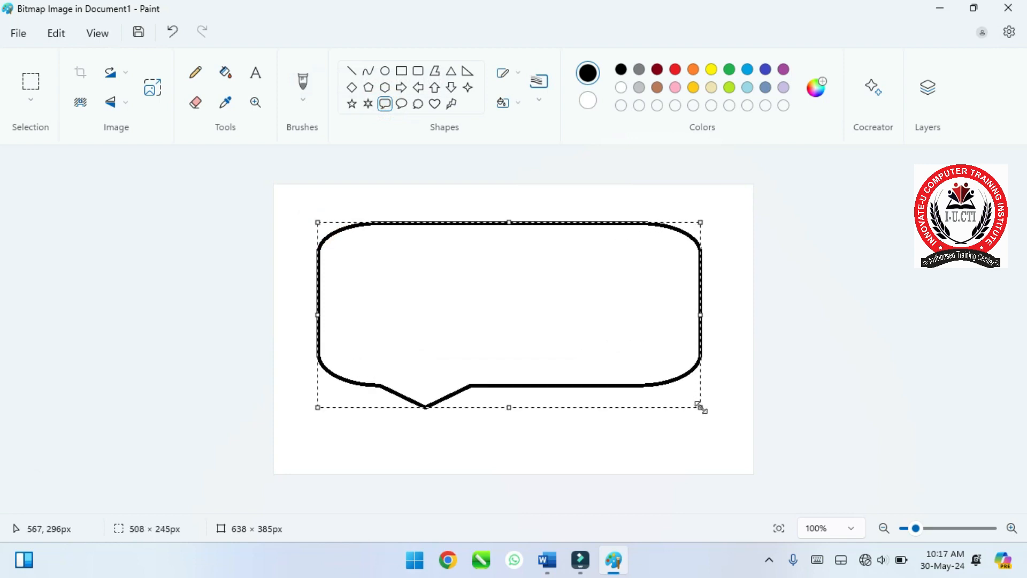
pyautogui.click(677, 92)
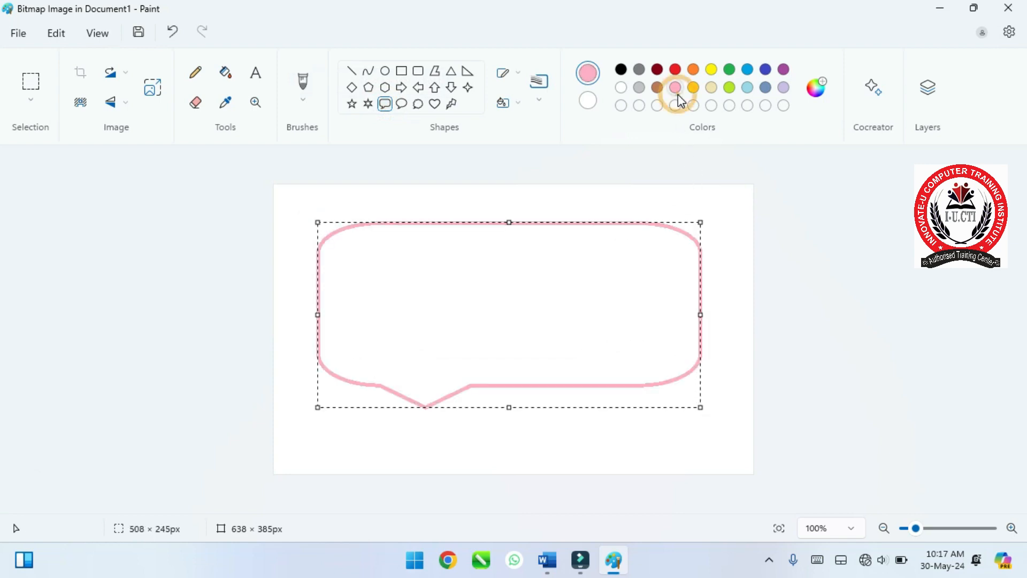
pyautogui.click(227, 76)
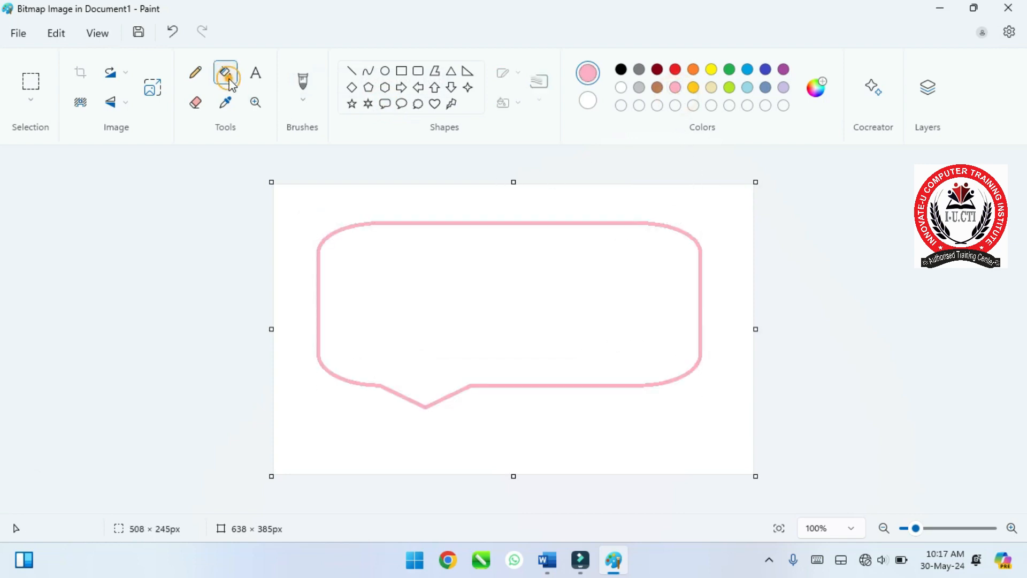
pyautogui.click(639, 69)
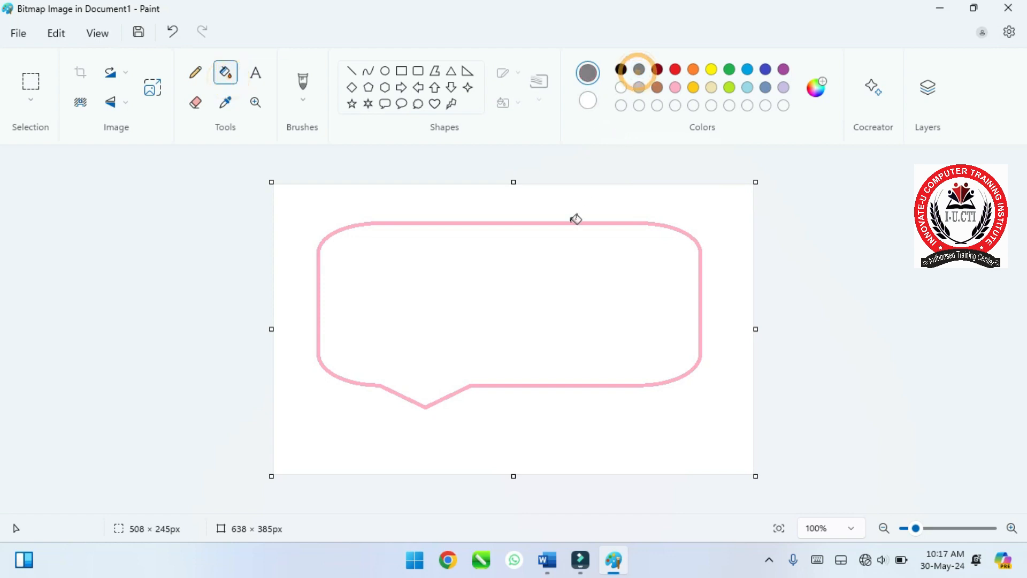
pyautogui.click(568, 268)
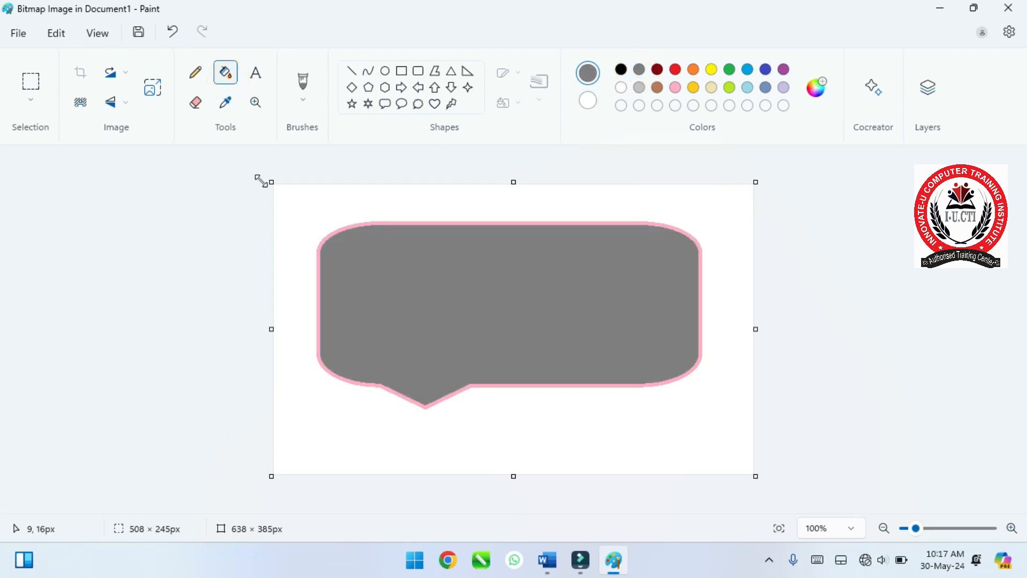
# Step: Draw a six-point star about 131 × 150 px in the middle of the callout, with a black outline and green fill
pyautogui.click(367, 104)
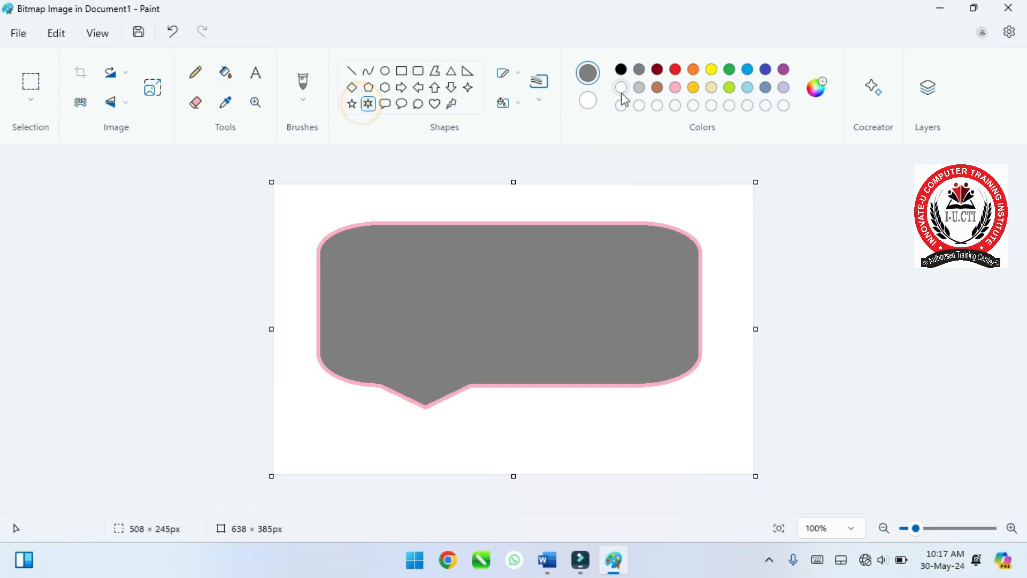
pyautogui.click(620, 69)
pyautogui.moveTo(460, 237); pyautogui.dragTo(560, 350)
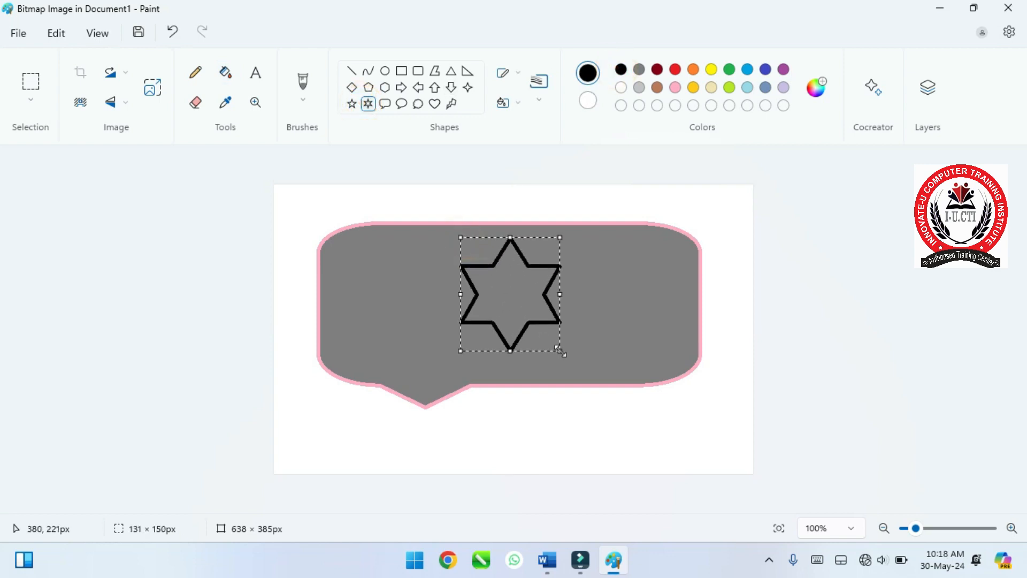
pyautogui.click(226, 75)
pyautogui.click(729, 69)
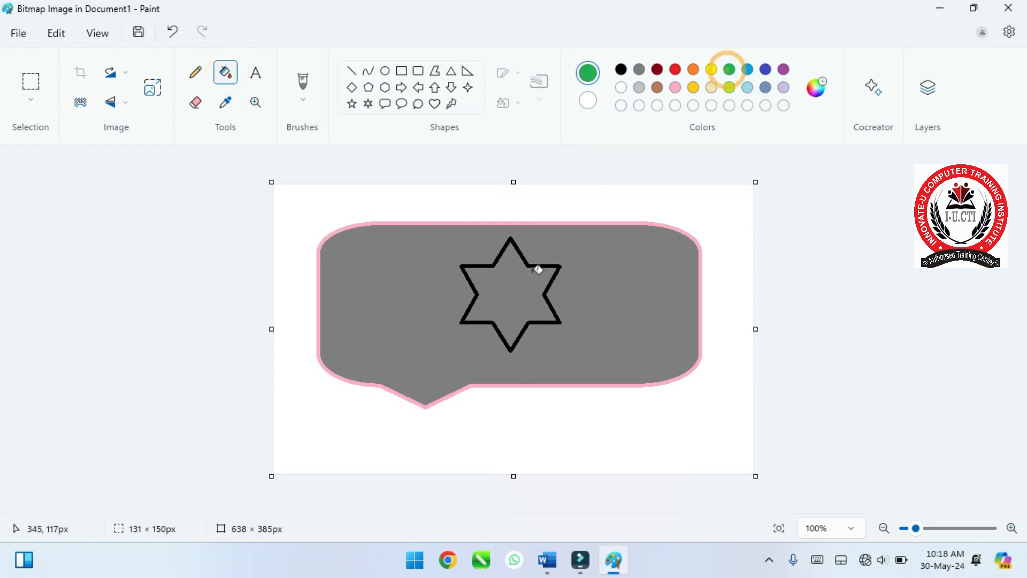
pyautogui.click(522, 284)
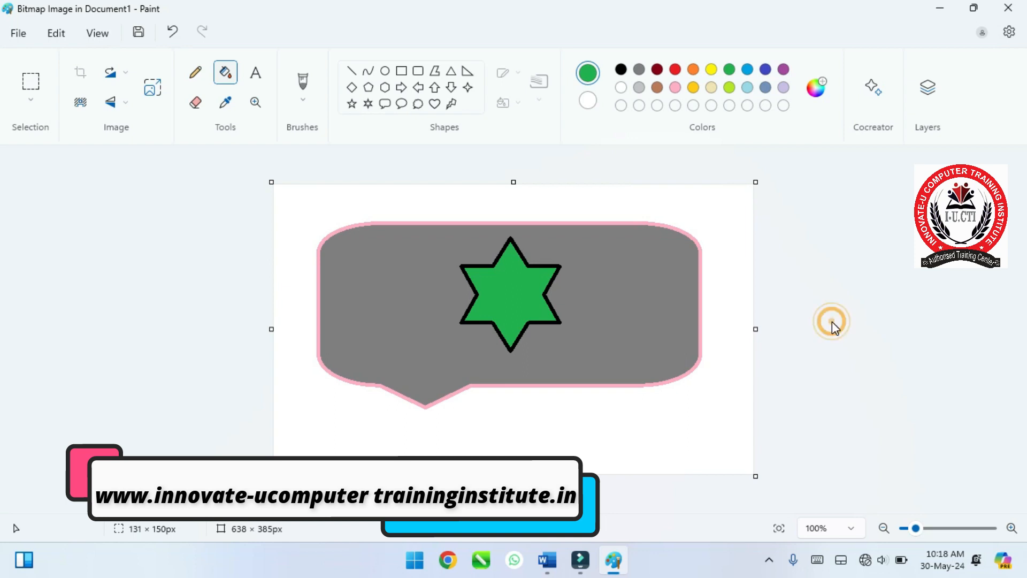
# Step: Switch to Word to check the embedded picture below the text, then close the Paint editing window
pyautogui.click(942, 12)
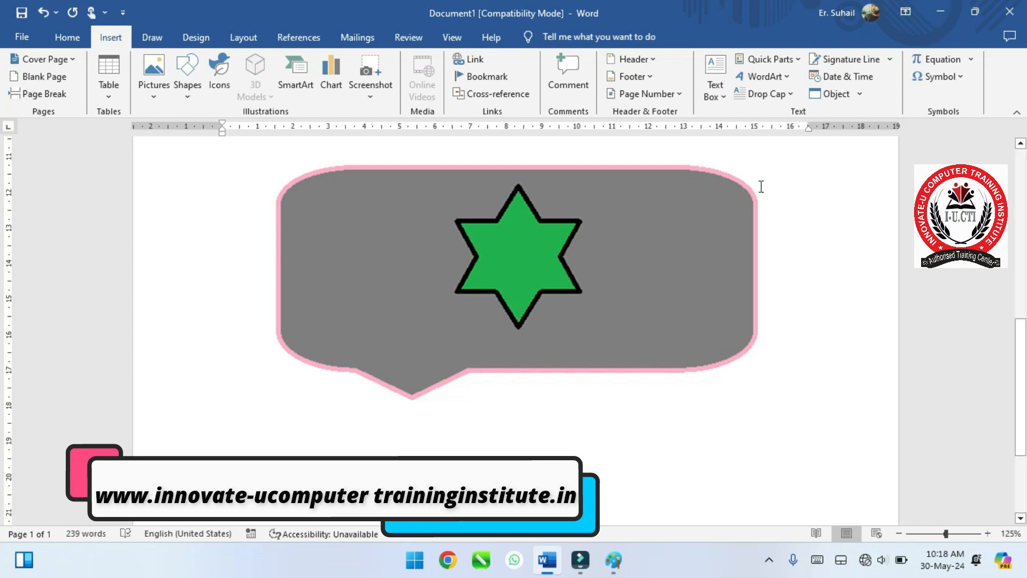
pyautogui.scroll(4, 752, 183)
pyautogui.keyDown('ctrl'); pyautogui.scroll(-5, 746, 183); pyautogui.keyUp('ctrl')
pyautogui.scroll(3, 695, 241)
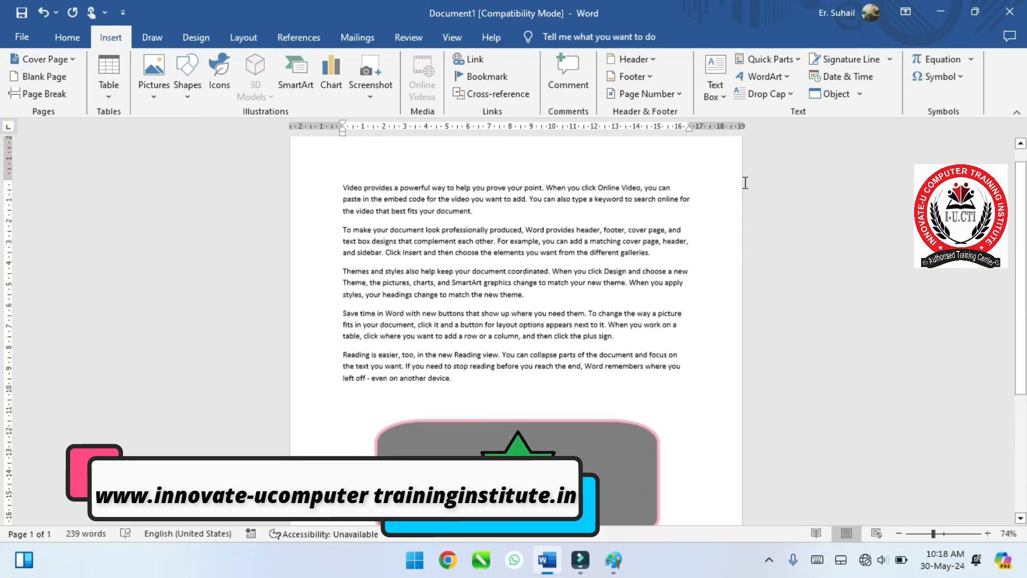
pyautogui.scroll(-3, 612, 328)
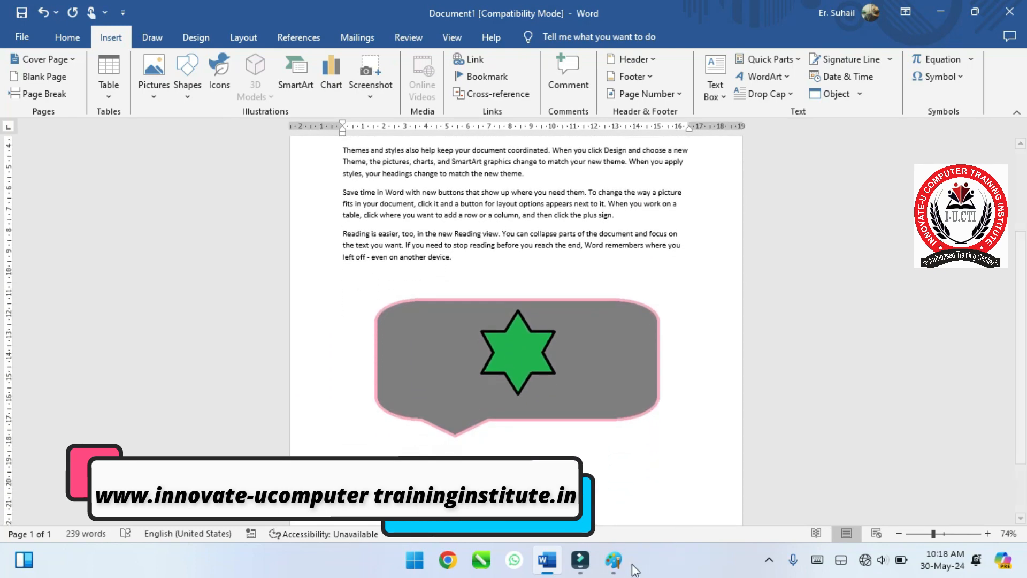
pyautogui.click(613, 560)
pyautogui.click(1008, 7)
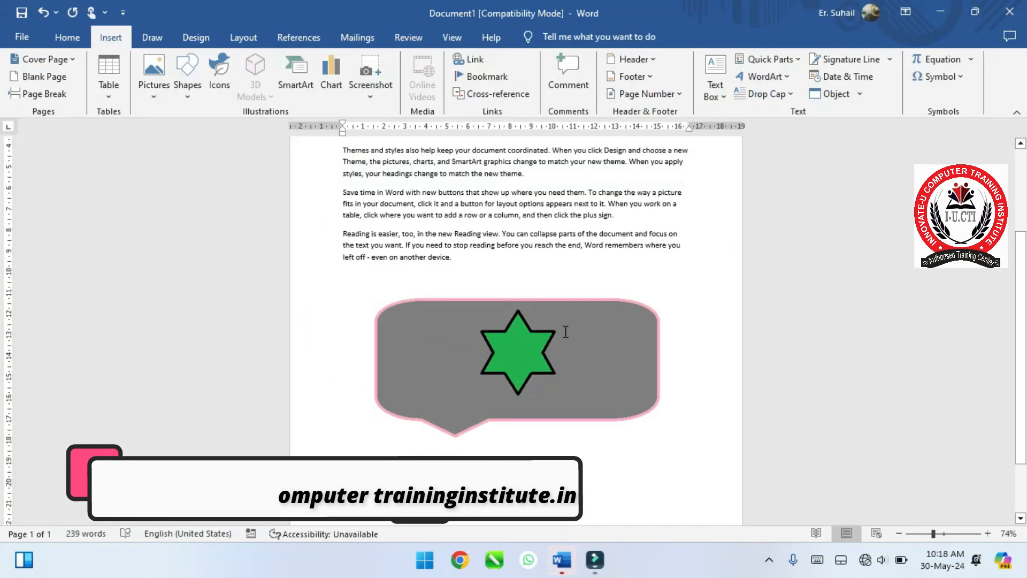
# Step: Set the embedded picture's text wrapping to In Front of Text
pyautogui.click(538, 375)
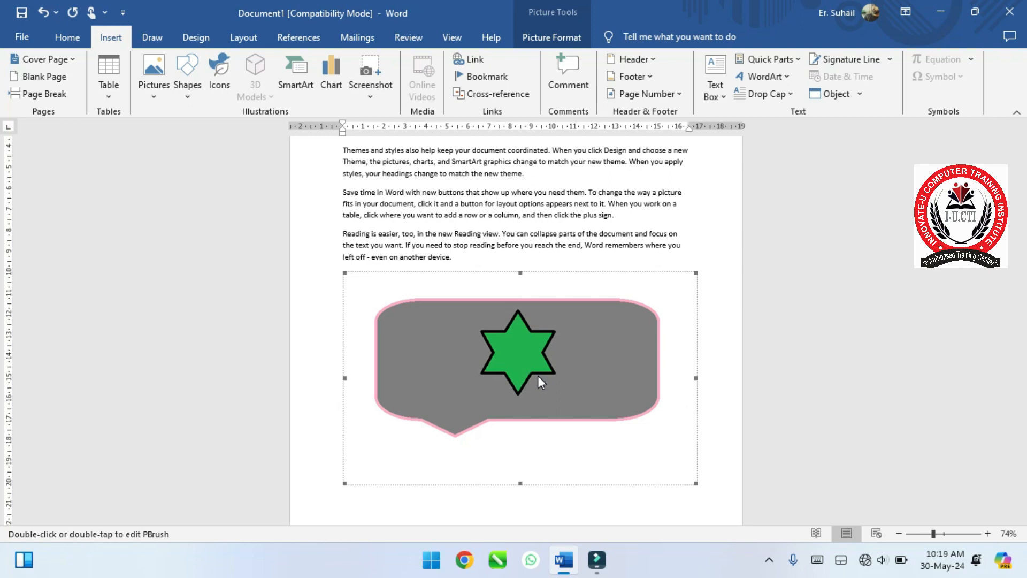
pyautogui.click(563, 33)
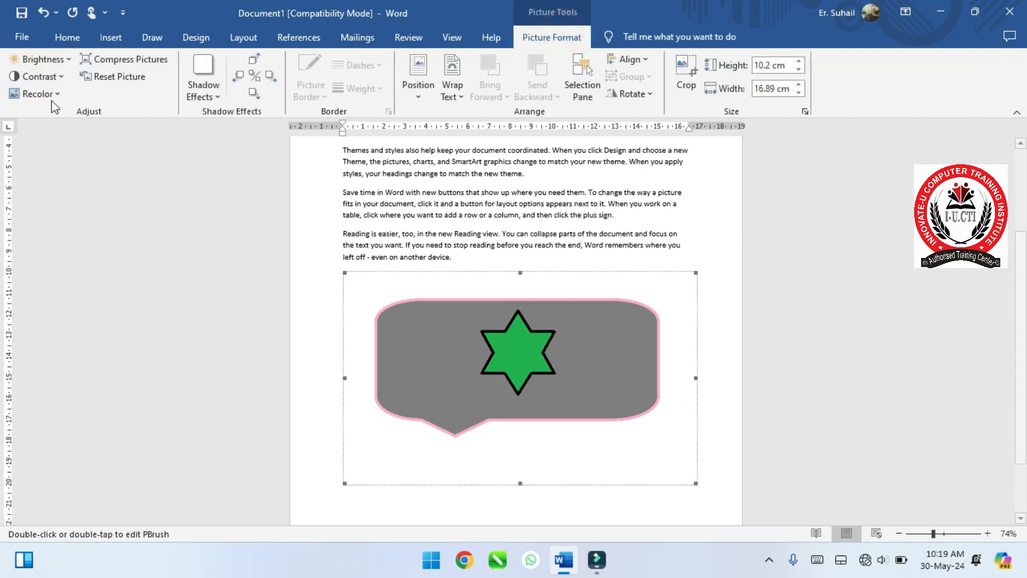
pyautogui.click(452, 89)
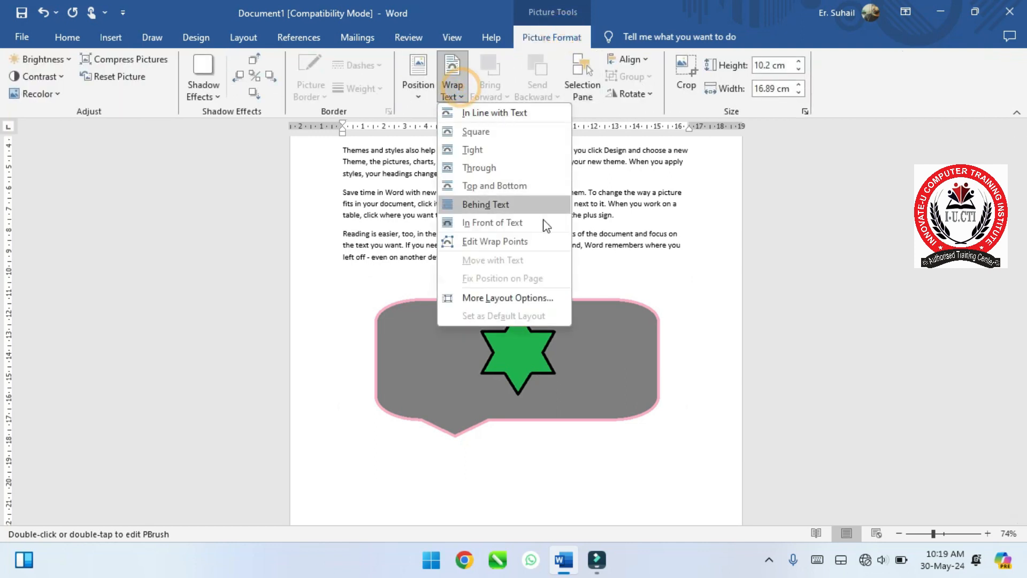
pyautogui.click(494, 223)
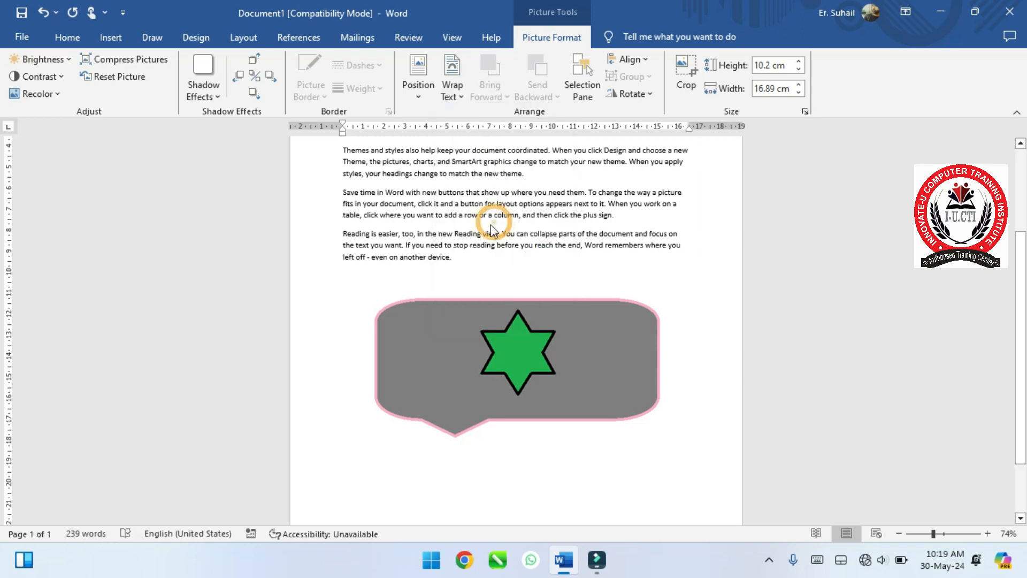
# Step: Move the picture up over the lower paragraphs, then back down to just below the fourth paragraph
pyautogui.click(459, 368)
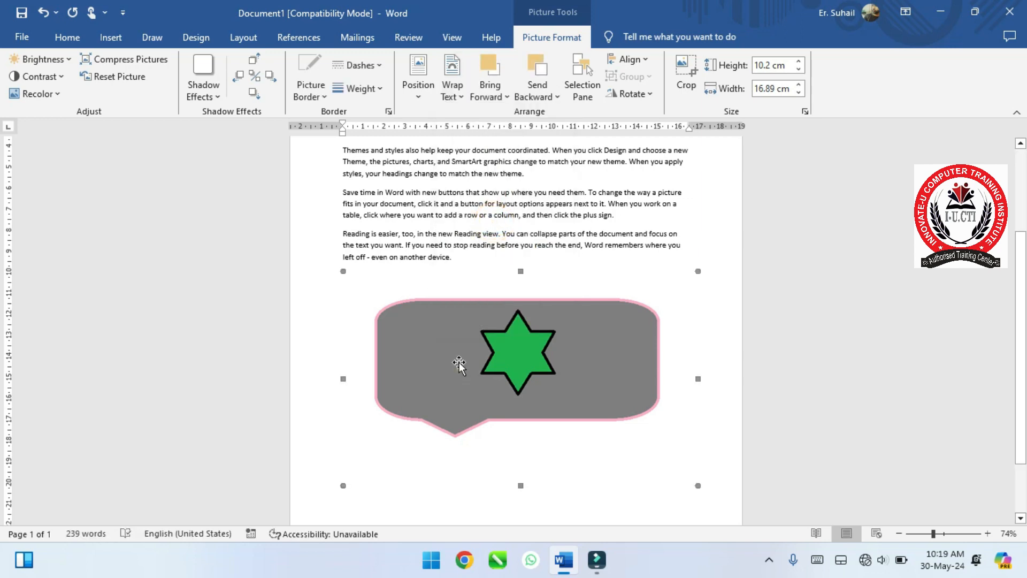
pyautogui.moveTo(459, 368); pyautogui.dragTo(447, 242)
pyautogui.scroll(3, 446, 241)
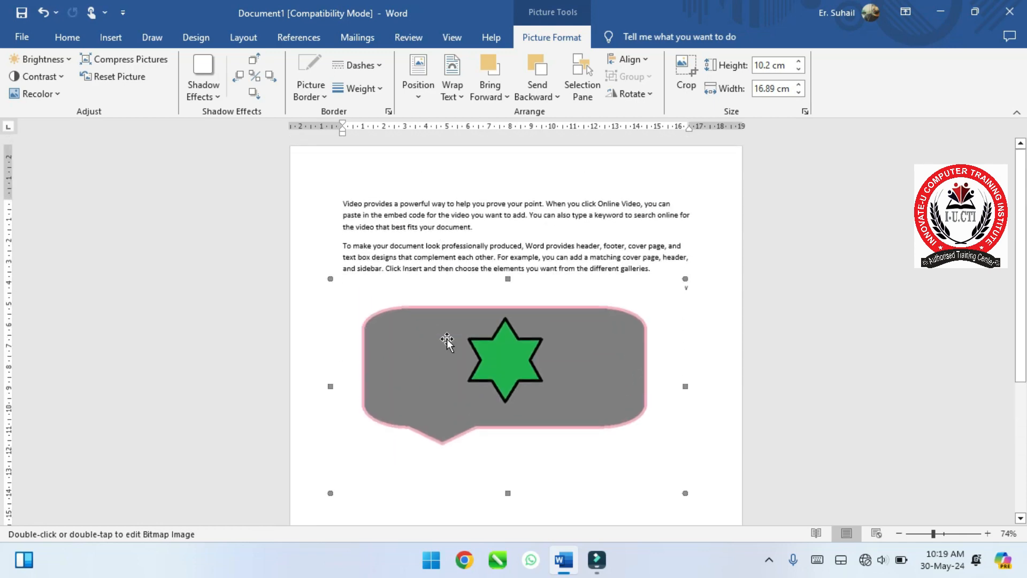
pyautogui.moveTo(448, 342); pyautogui.dragTo(451, 427)
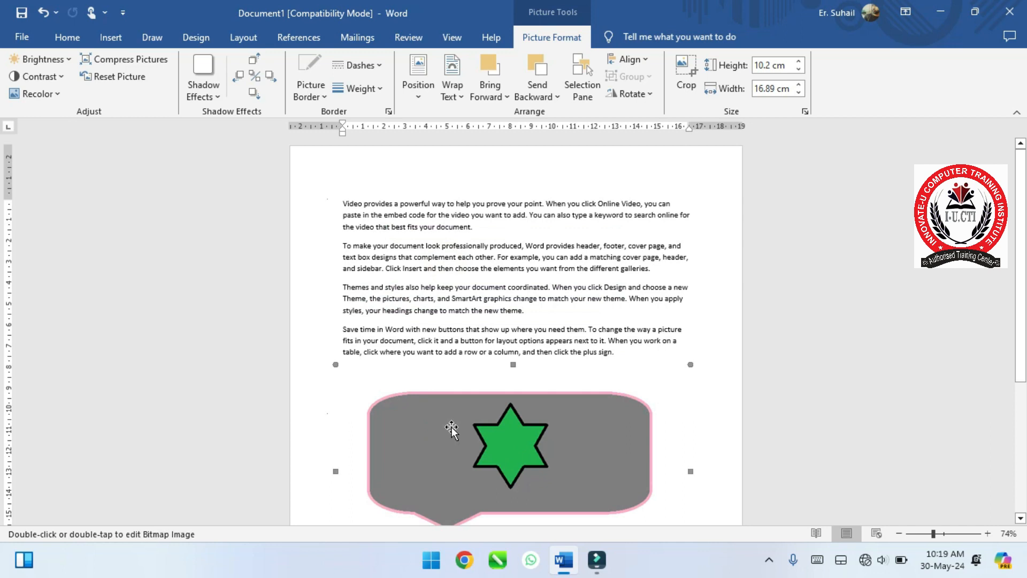
# Step: Cut the embedded star picture from the page and delete all the remaining paragraphs to leave a blank document
pyautogui.rightClick(452, 427)
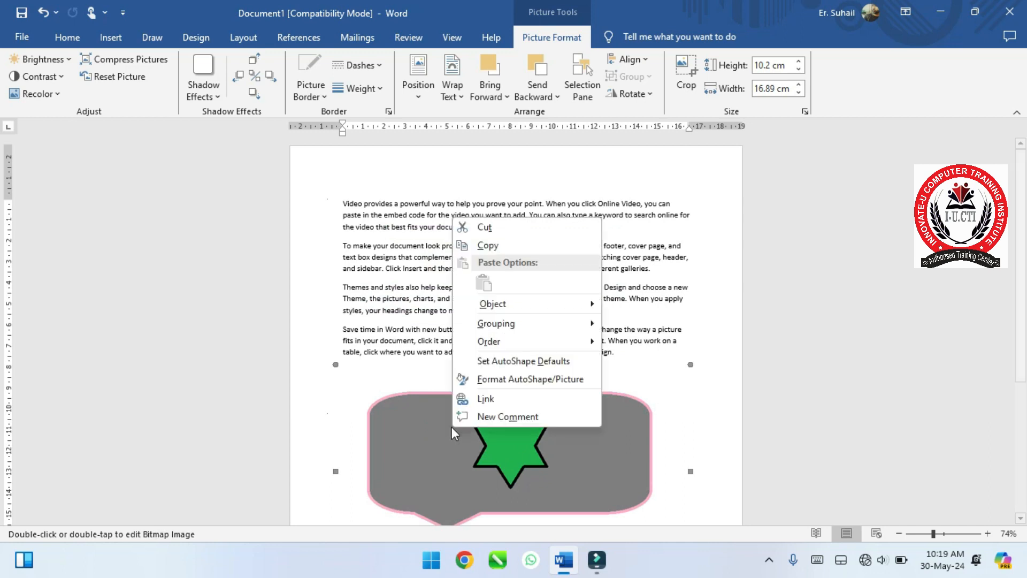
pyautogui.click(487, 227)
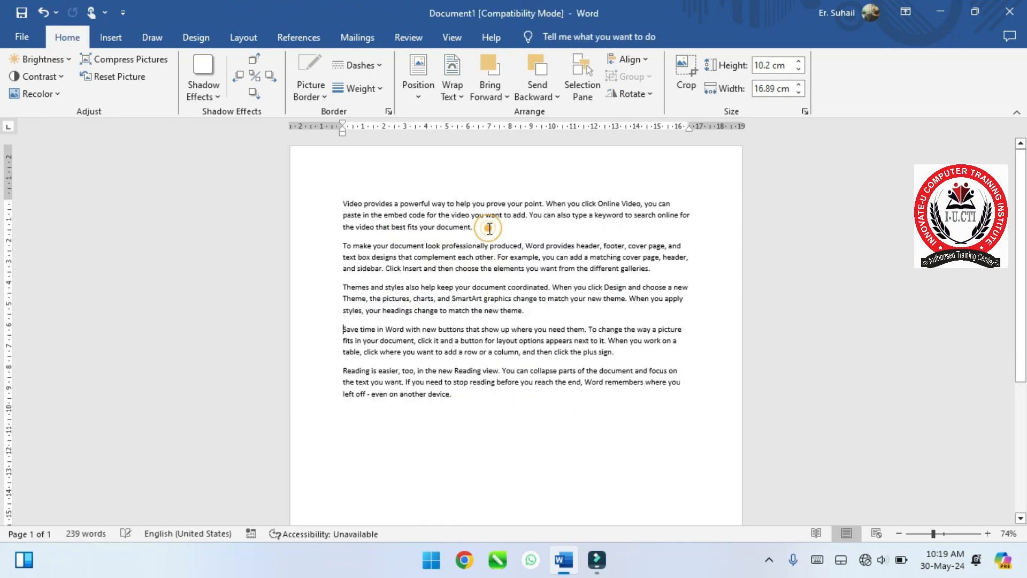
pyautogui.click(118, 41)
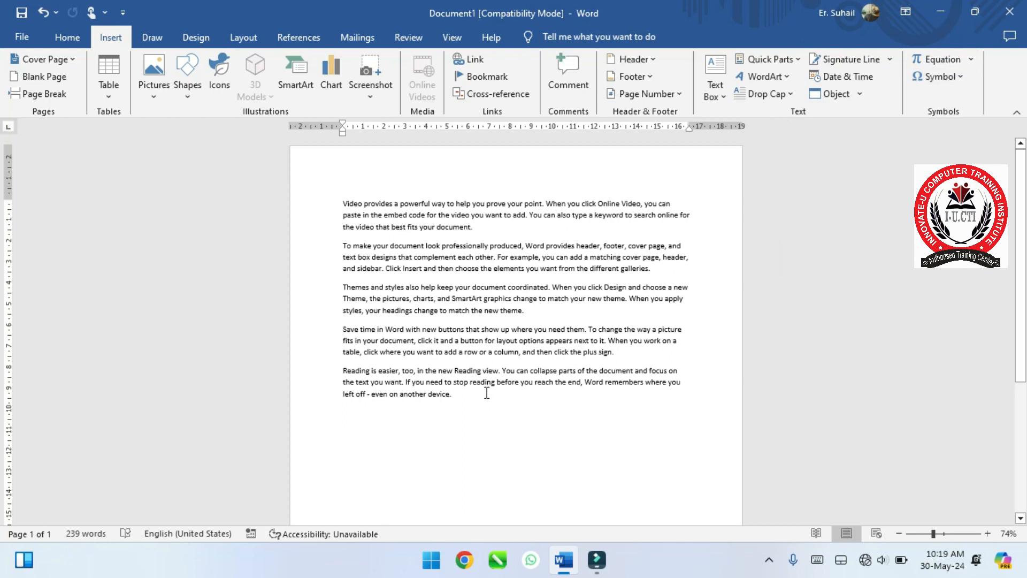
pyautogui.hotkey('ctrl', 'a')
pyautogui.press('BackSpace')
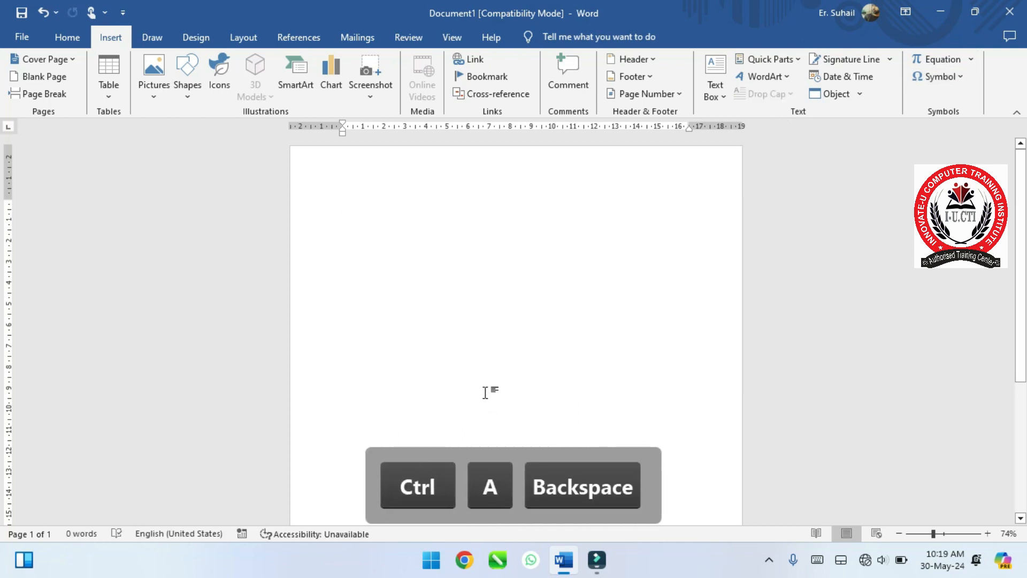
# Step: Insert a new empty equation placeholder on the blank page and leave it unfilled
pyautogui.scroll(7, 486, 392)
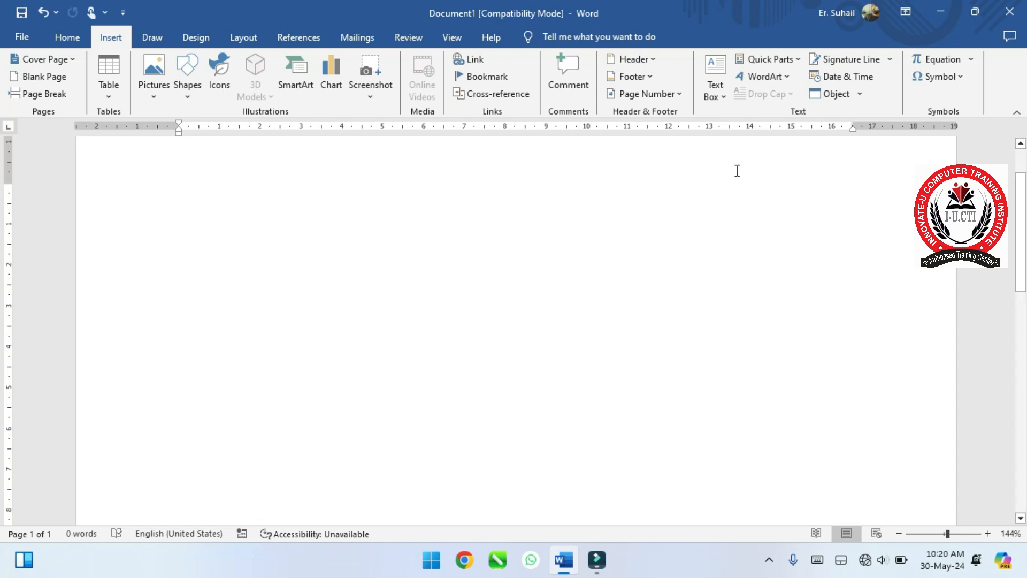
pyautogui.click(973, 60)
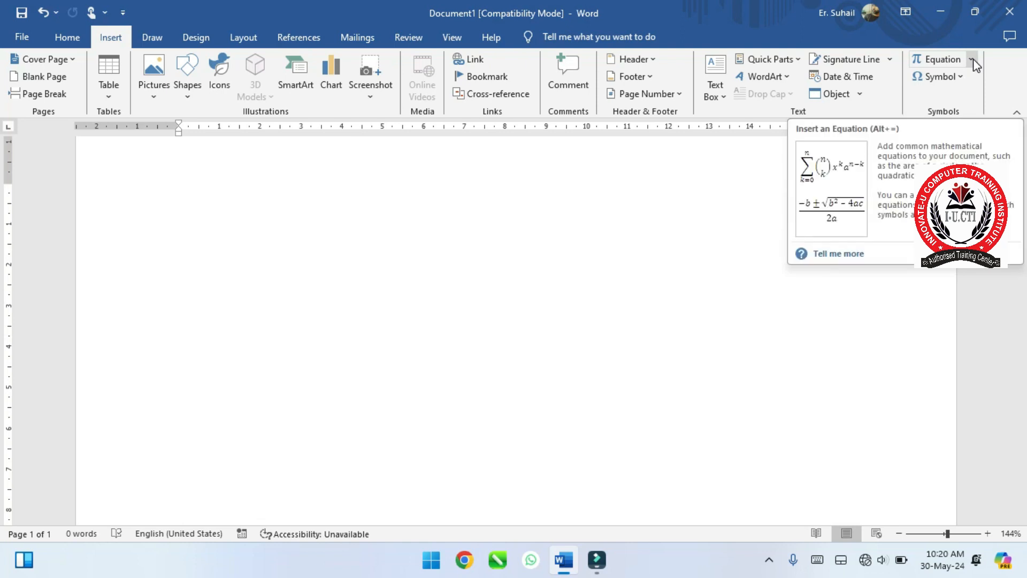
pyautogui.click(974, 59)
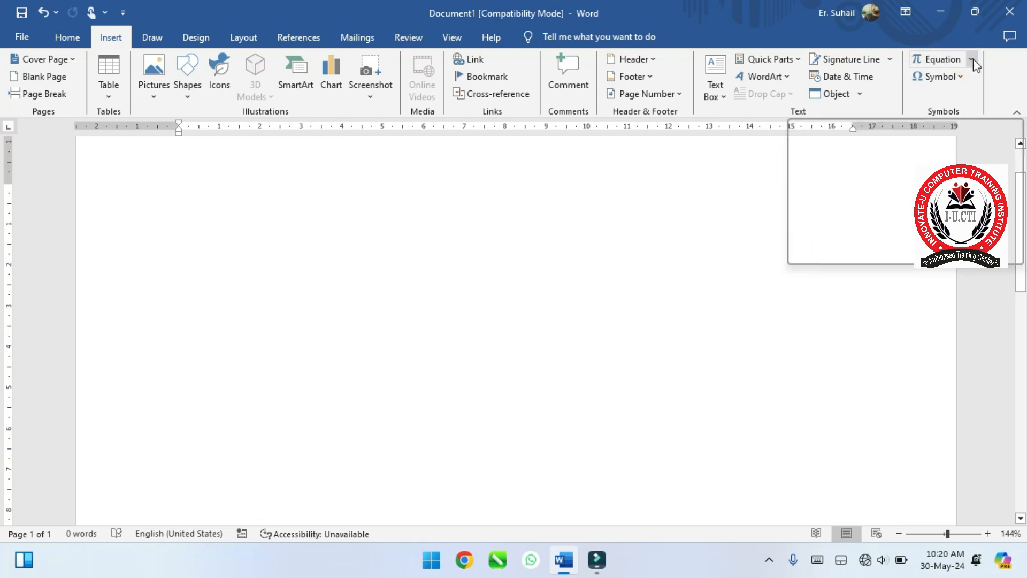
pyautogui.click(939, 59)
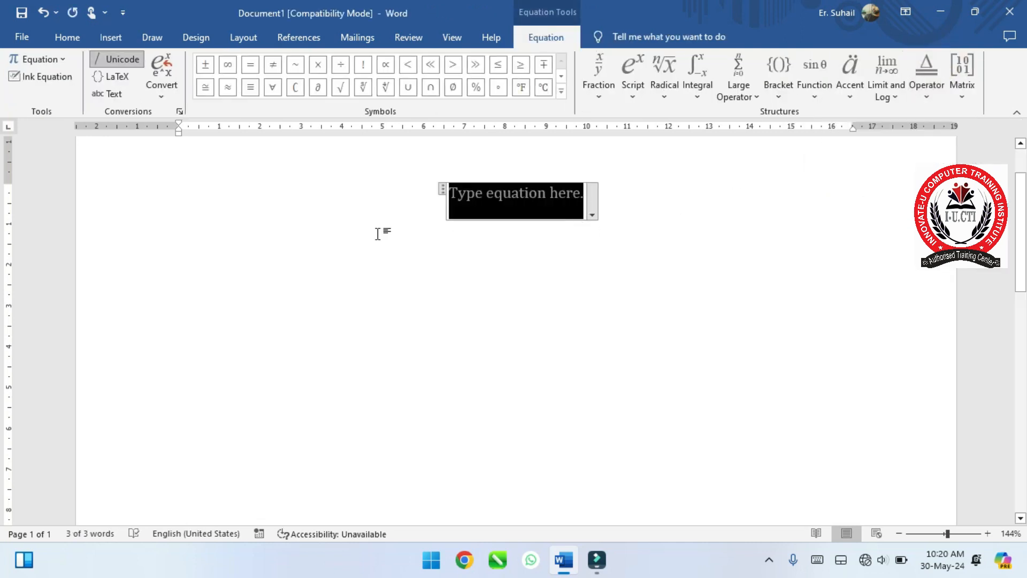
pyautogui.click(700, 254)
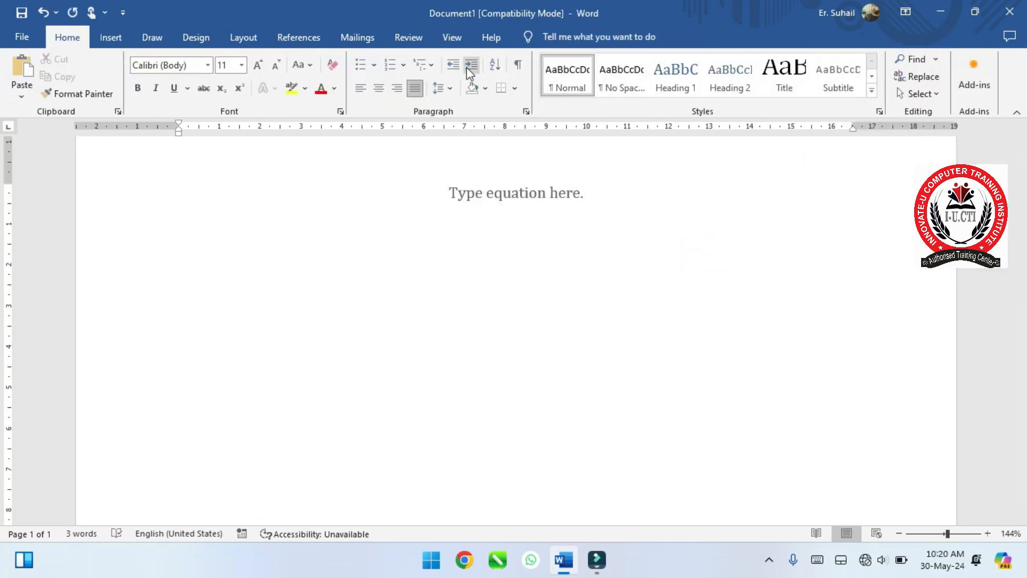
# Step: Insert the built-in Binomial Theorem equation beside the empty placeholder, then delete the placeholder and the whole equation
pyautogui.click(114, 38)
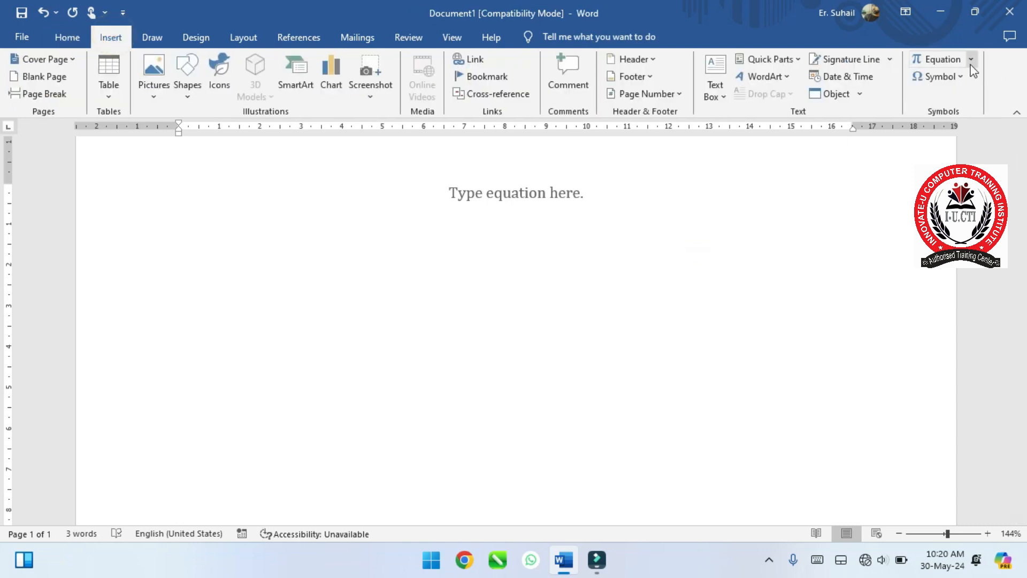
pyautogui.click(969, 67)
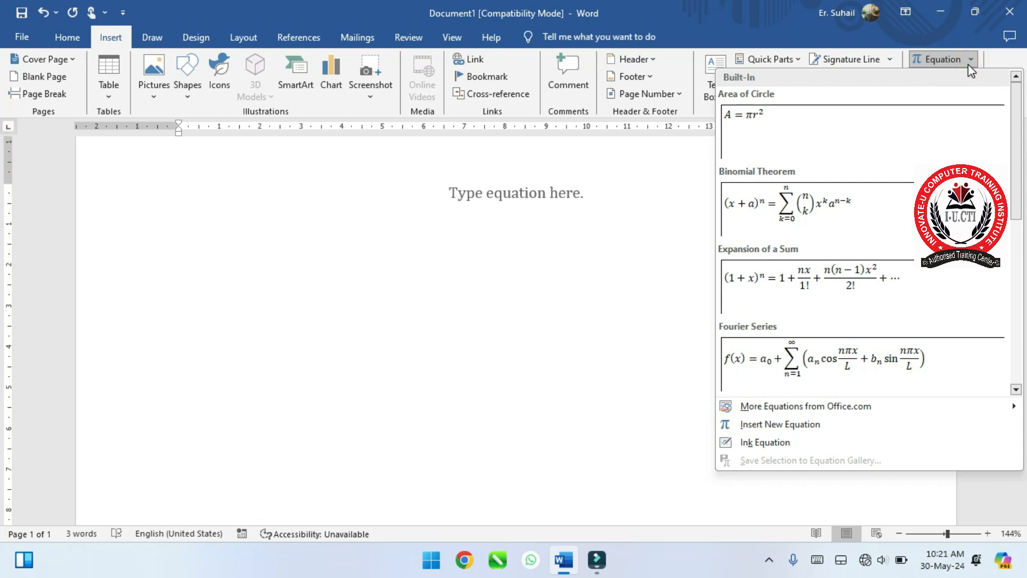
pyautogui.click(842, 215)
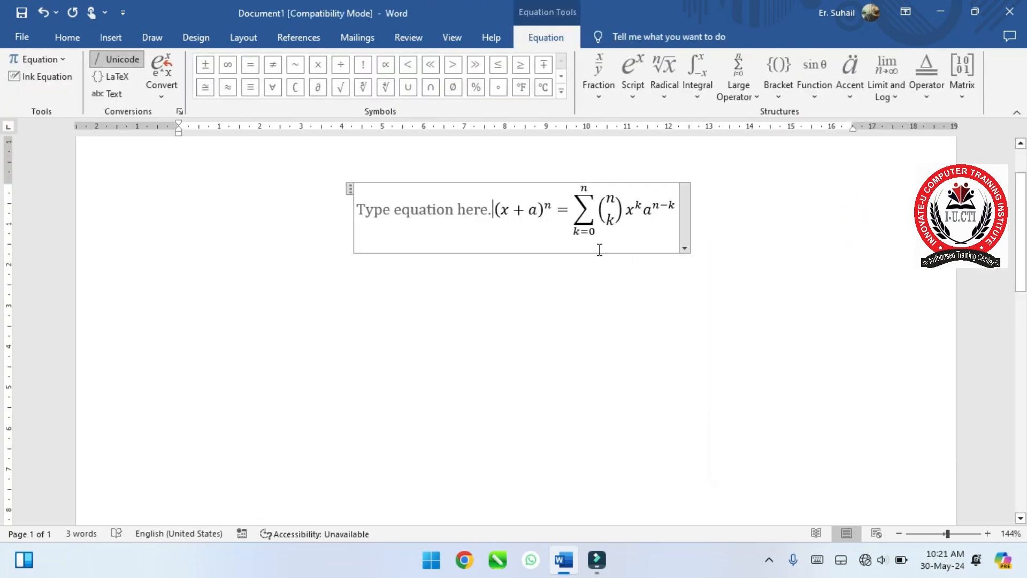
pyautogui.moveTo(494, 209); pyautogui.dragTo(372, 215)
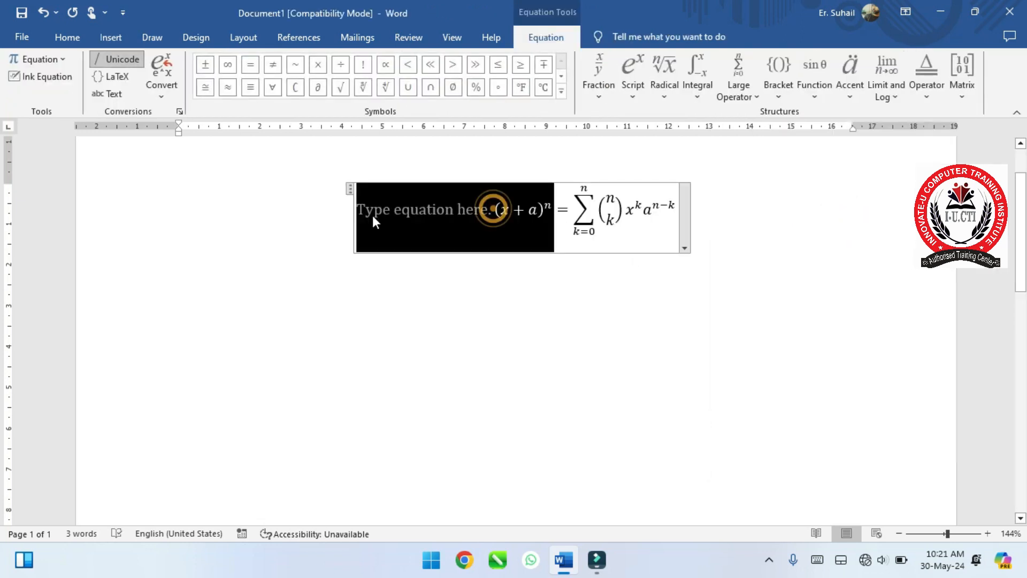
pyautogui.press('BackSpace')
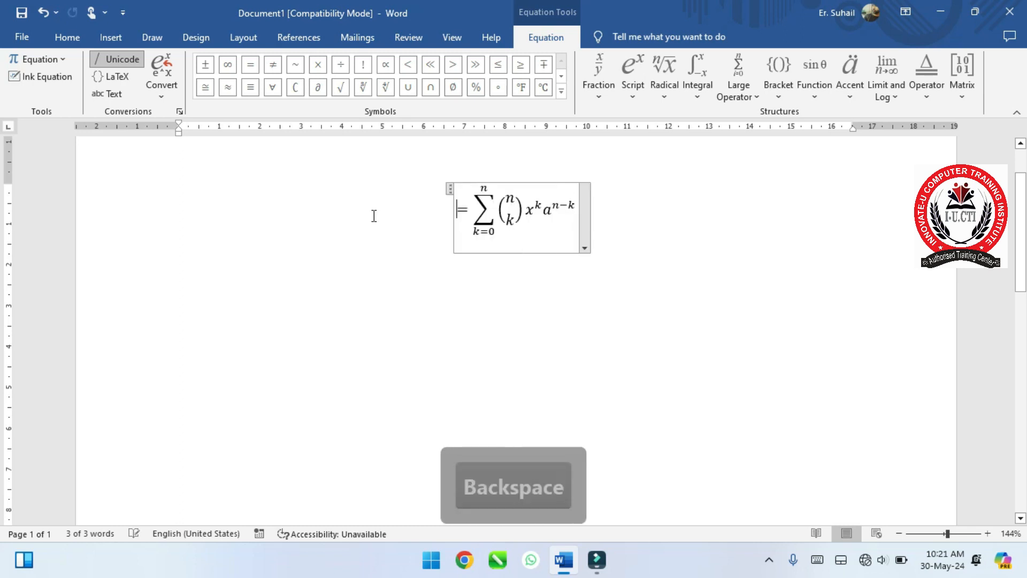
pyautogui.hotkey('ctrl', 'a')
pyautogui.press('BackSpace')
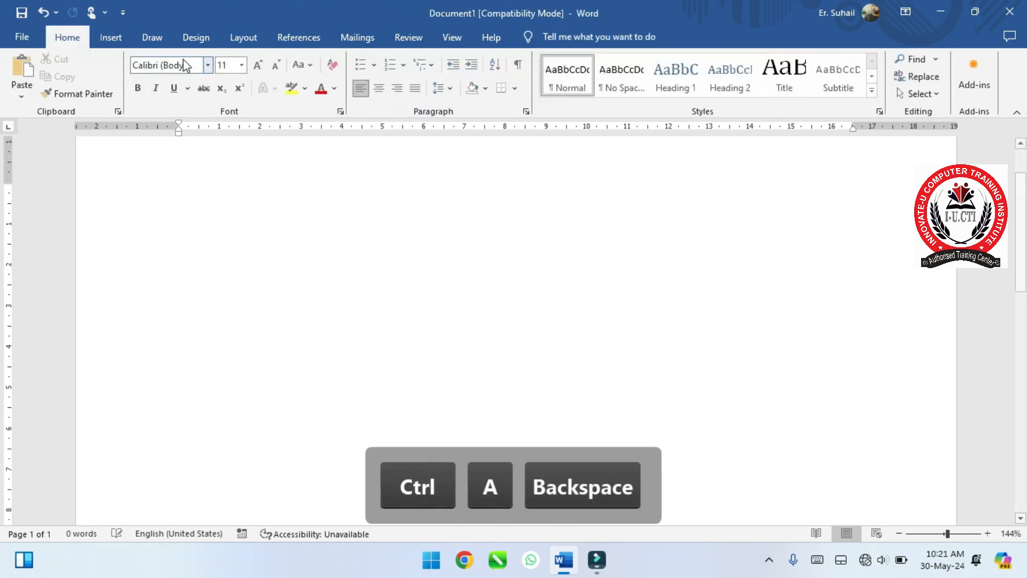
# Step: Insert the built-in Binomial Theorem equation on the blank page
pyautogui.click(111, 37)
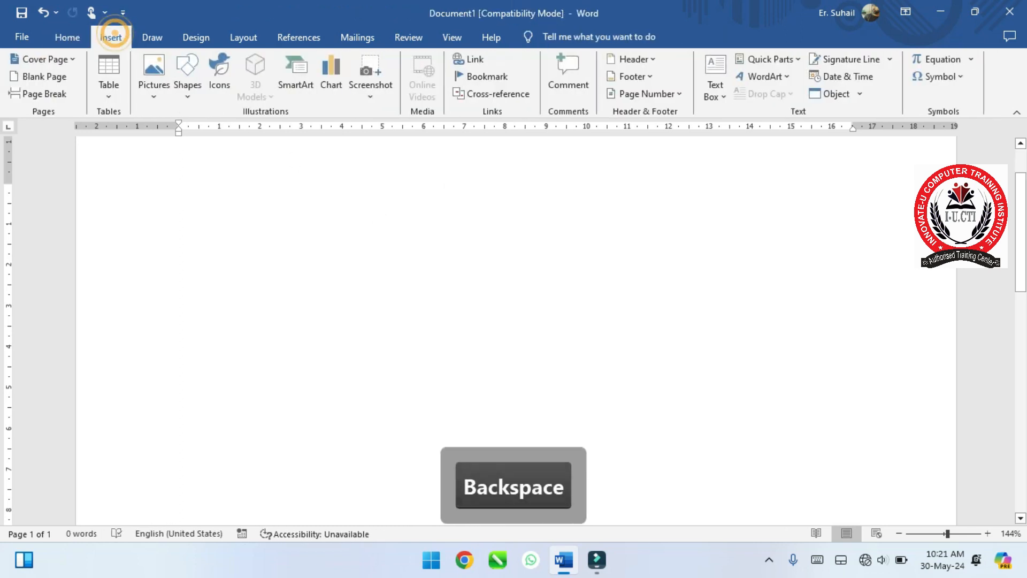
pyautogui.click(972, 61)
pyautogui.click(846, 209)
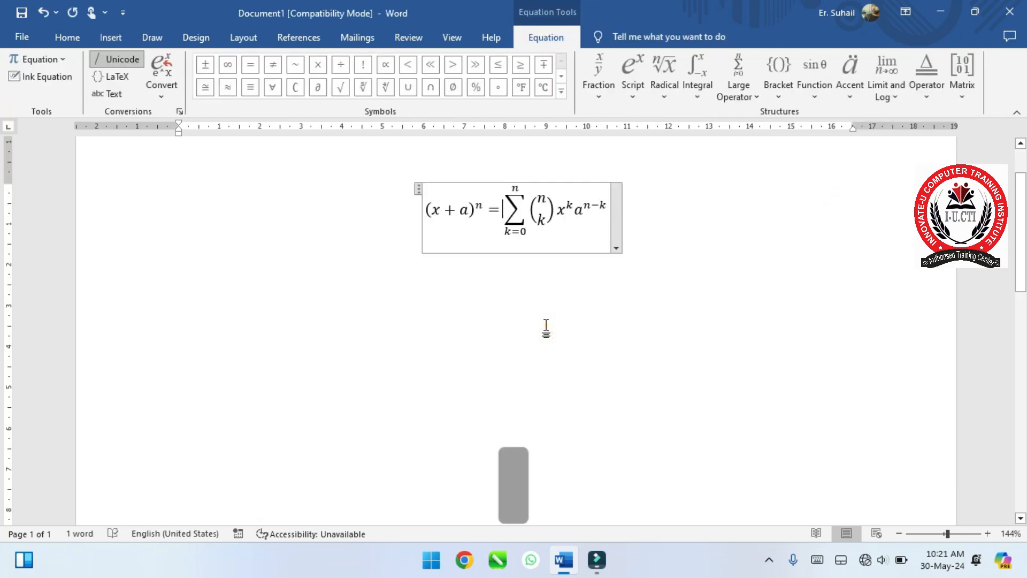
# Step: Enlarge the whole Binomial Theorem equation to 22 pt and start a new line below it
pyautogui.hotkey('ctrl', 'a')
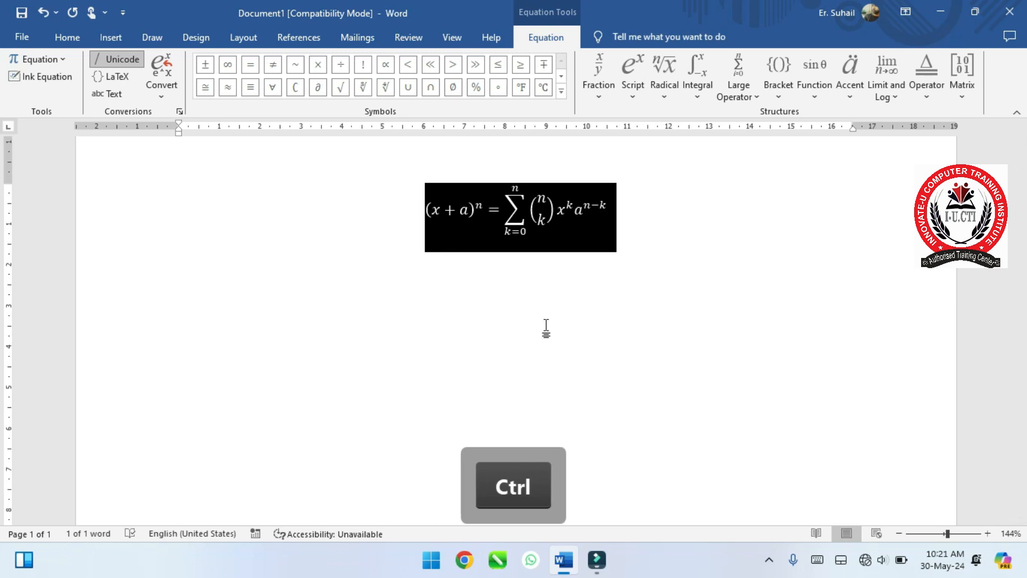
pyautogui.hotkey('ctrl', 'shift', '.')
pyautogui.hotkey('ctrl', 'shift', '.')
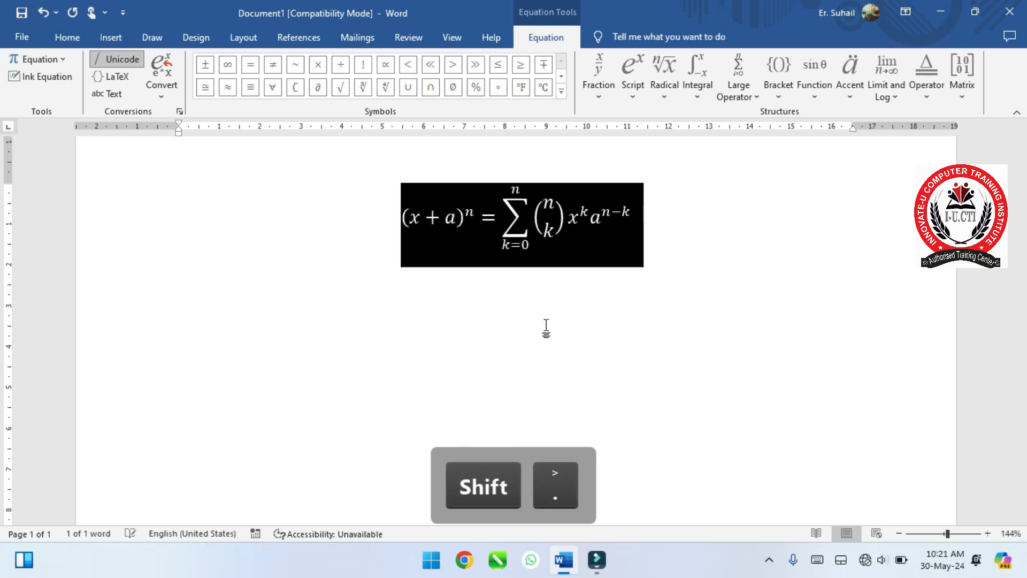
pyautogui.hotkey('ctrl', 'shift', '.')
pyautogui.hotkey('ctrl', 'shift', '.')
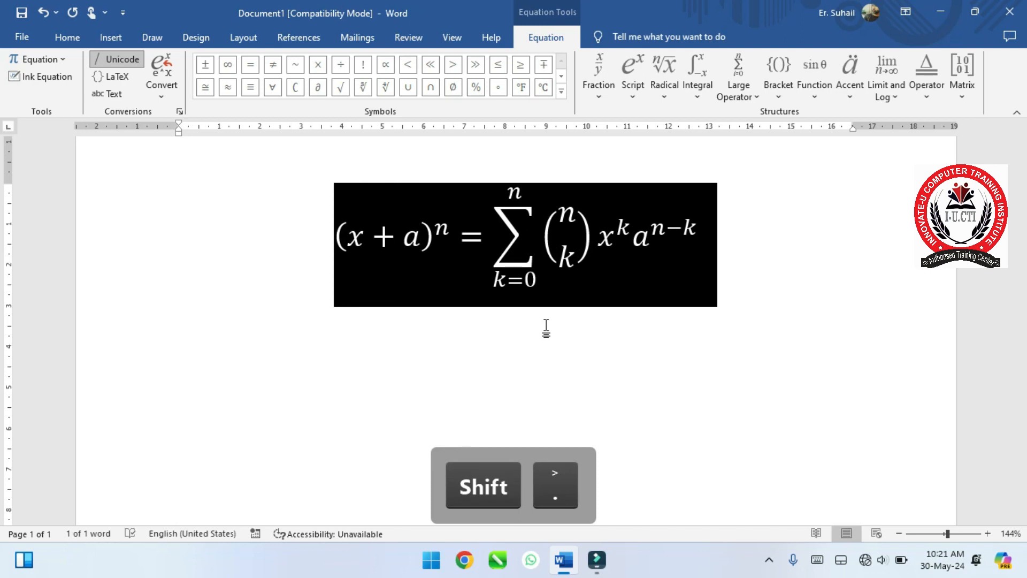
pyautogui.click(583, 353)
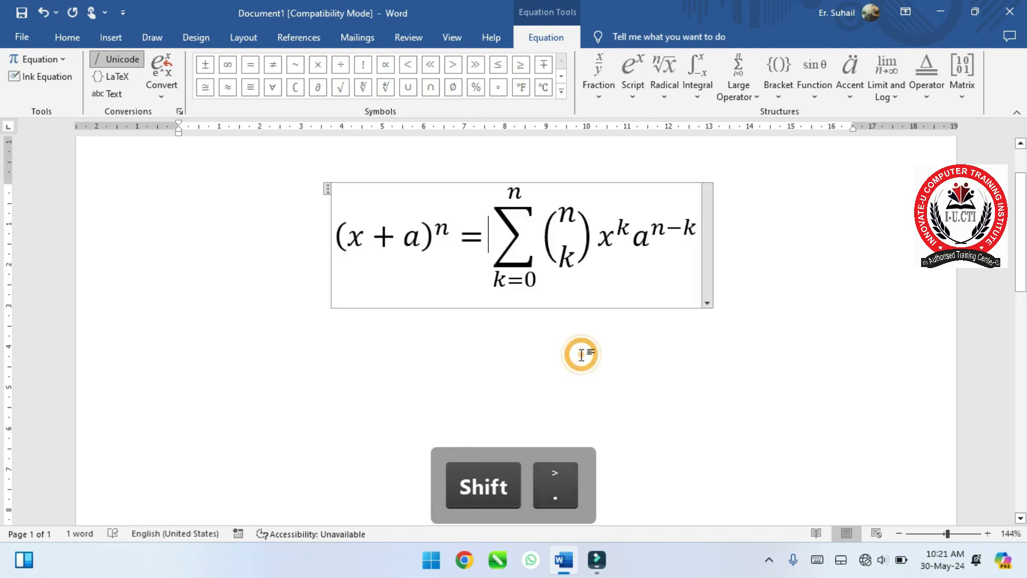
pyautogui.click(756, 332)
pyautogui.press('Return')
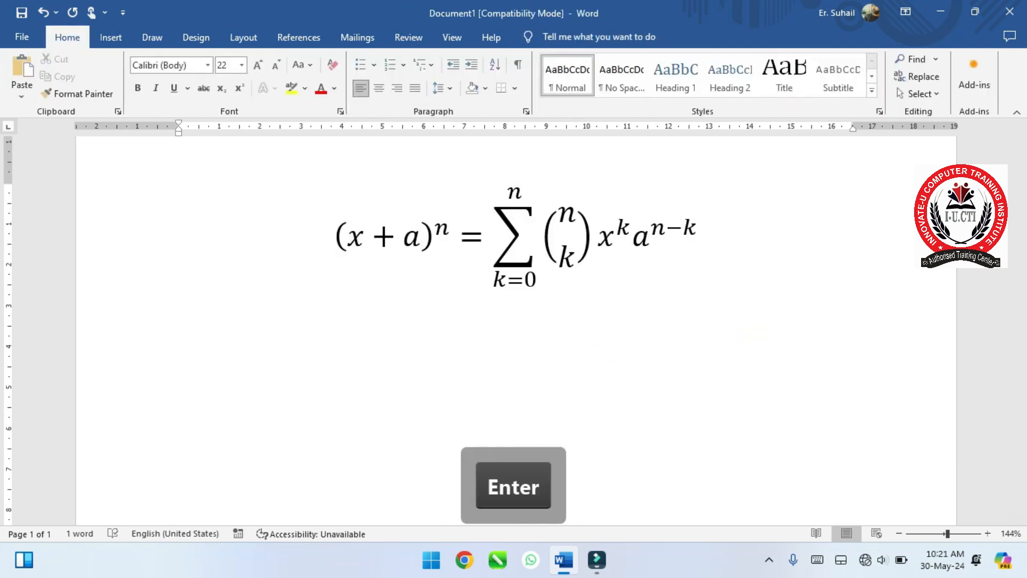